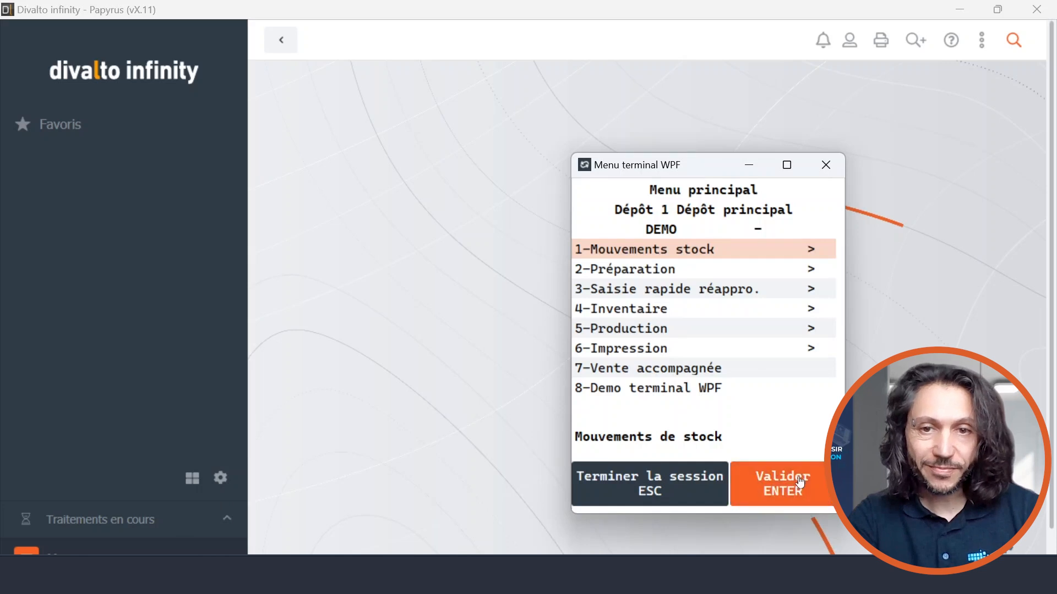
Step: Start a goods reception (Saisie des réceptions) from the stock movements and enter the supplier order number
{"action": "left_click", "coordinate": [781, 483]}
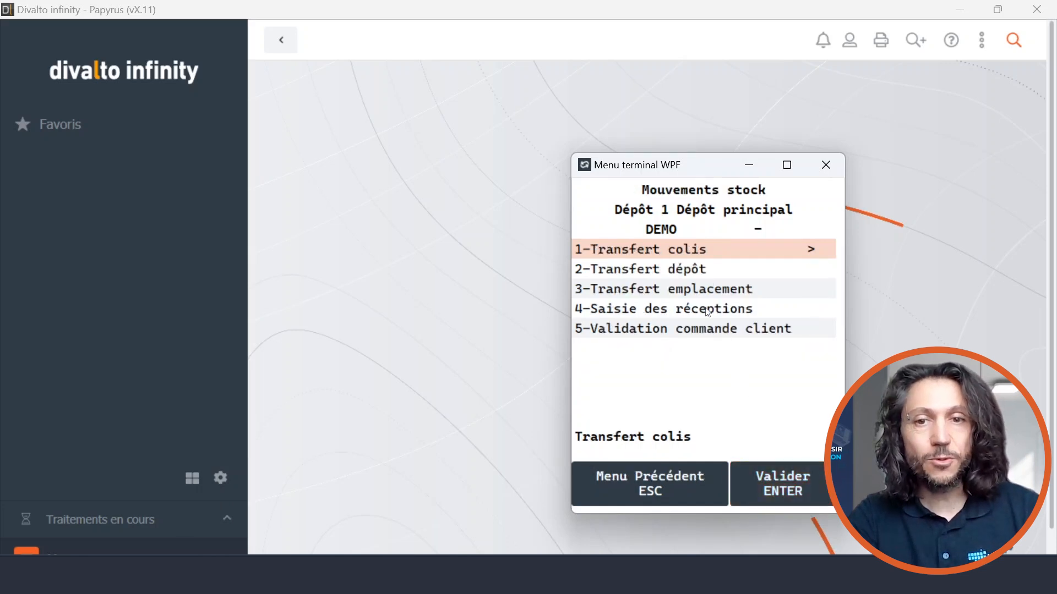
{"action": "left_click", "coordinate": [708, 311]}
{"action": "left_click", "coordinate": [781, 488]}
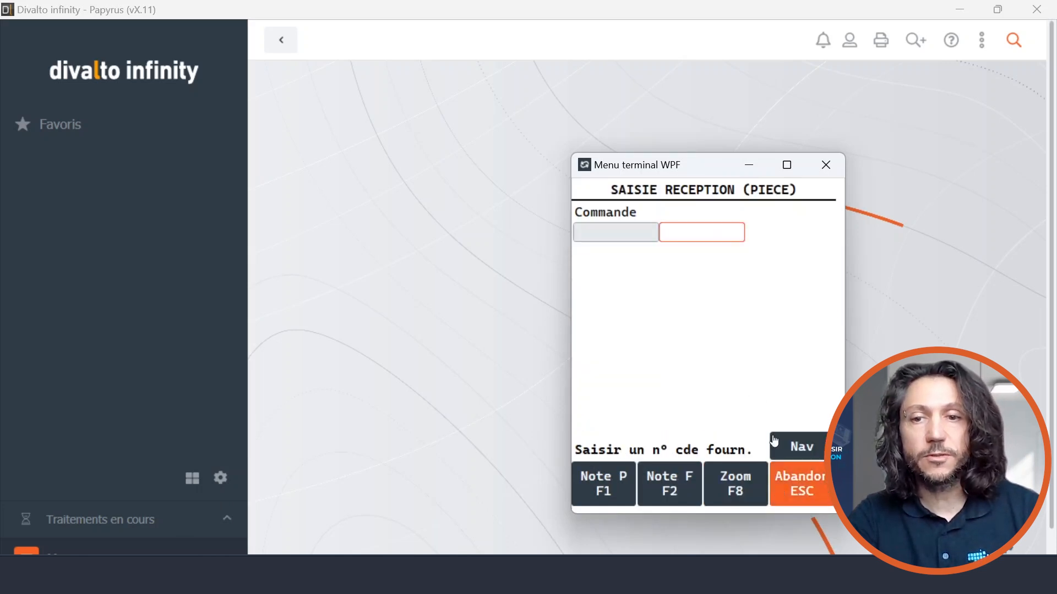
{"action": "type", "text": "1209022"}
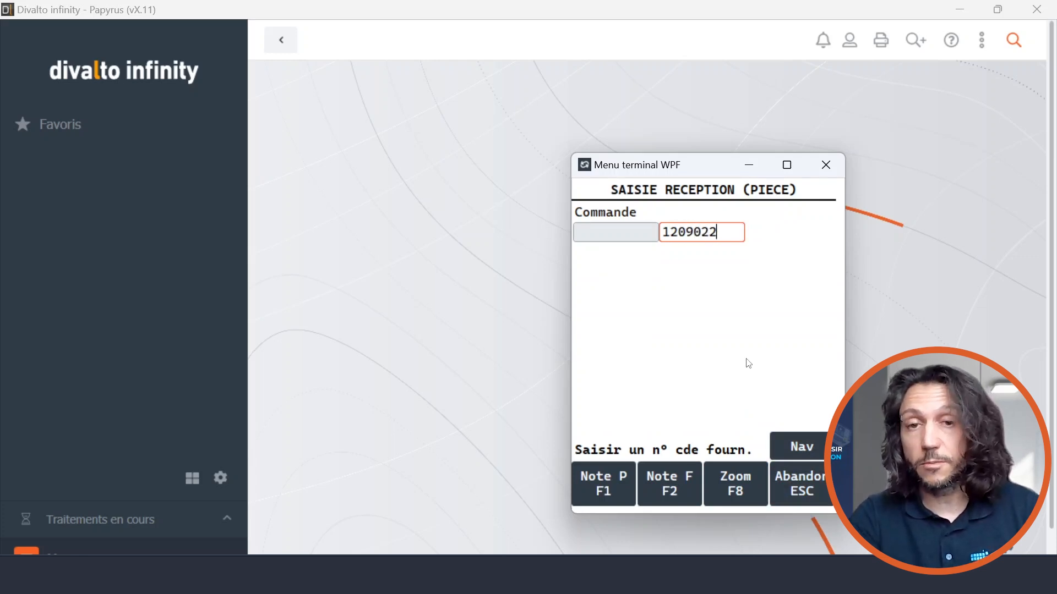
{"action": "type", "text": "9"}
{"action": "key", "text": "Return"}
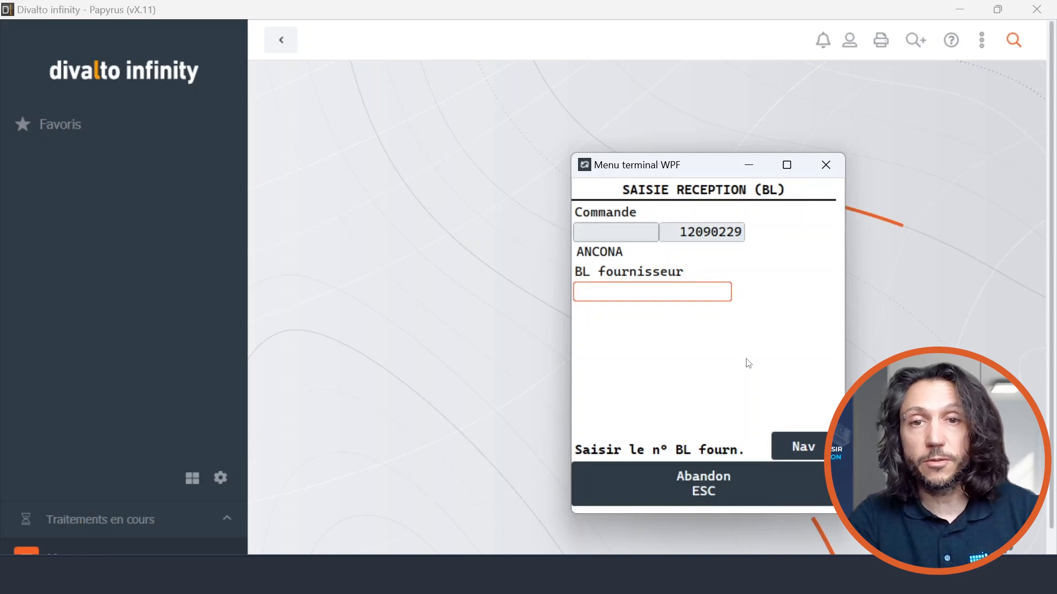
Step: Enter "N° BL Fournisseur" as the supplier delivery note reference and confirm it
{"action": "type", "text": "N°"}
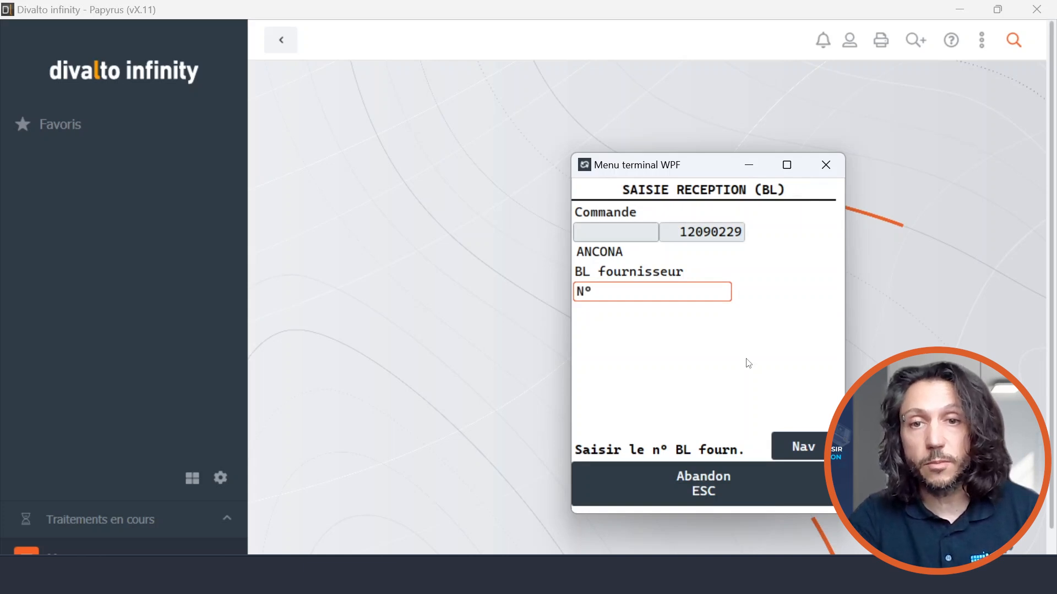
{"action": "type", "text": " BL Fournisseur"}
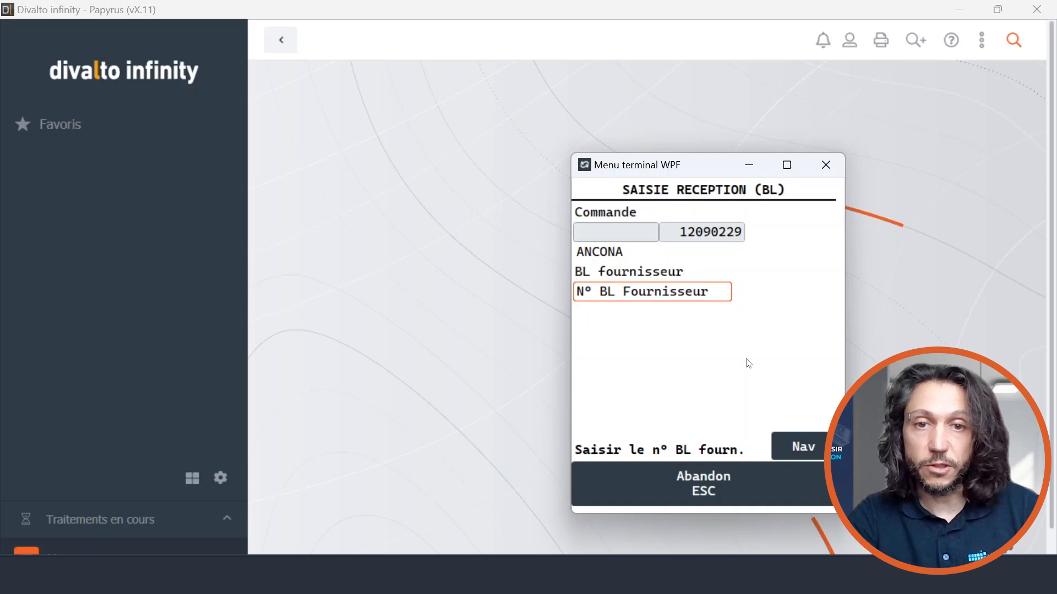
{"action": "key", "text": "Return"}
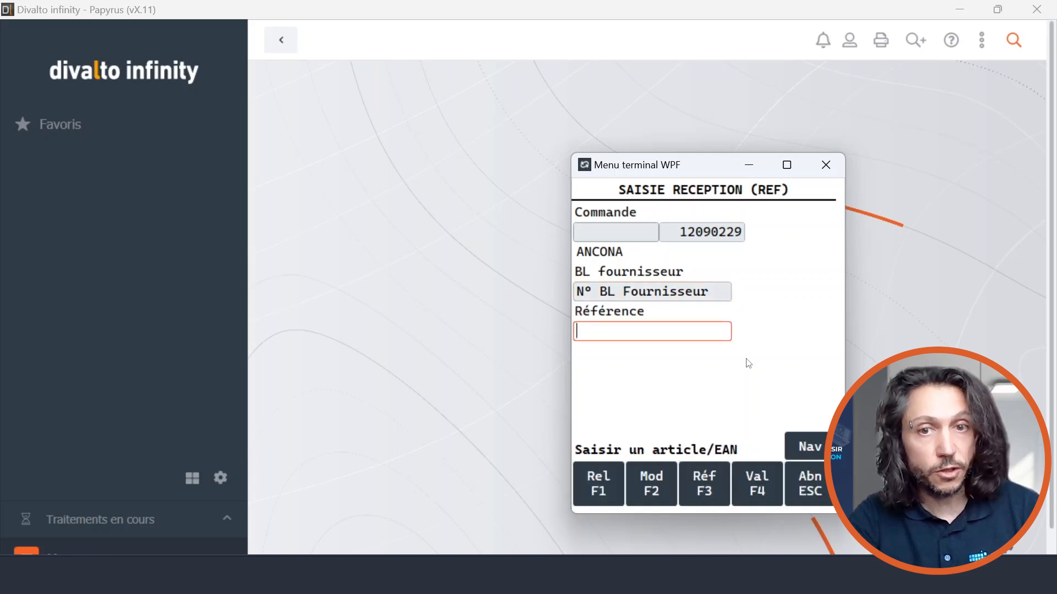
Step: Pick article 422167 from the order's outstanding items and record a received quantity of 5
{"action": "left_click", "coordinate": [610, 489]}
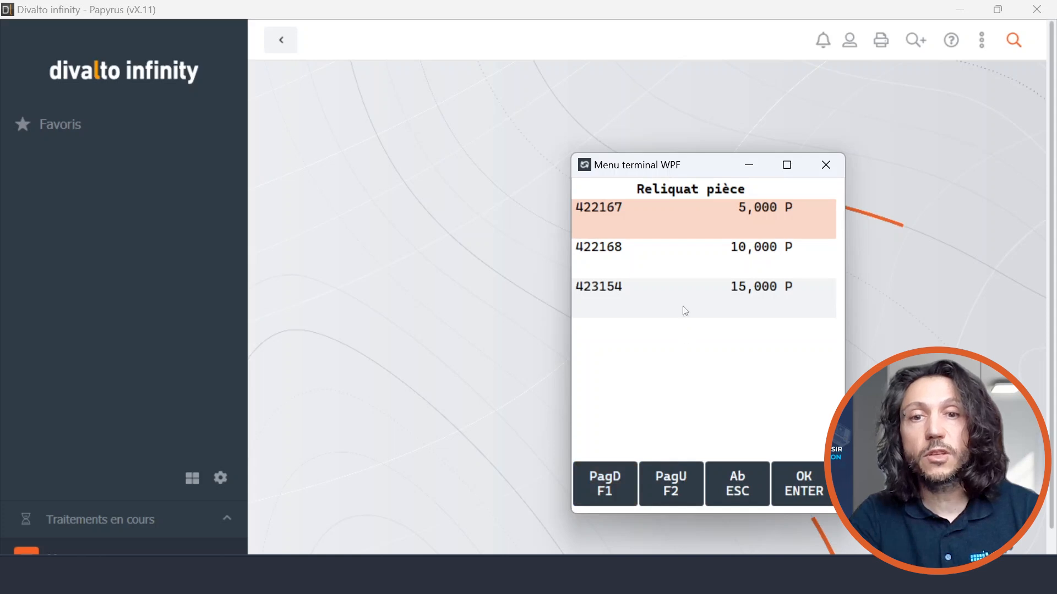
{"action": "left_click", "coordinate": [800, 484]}
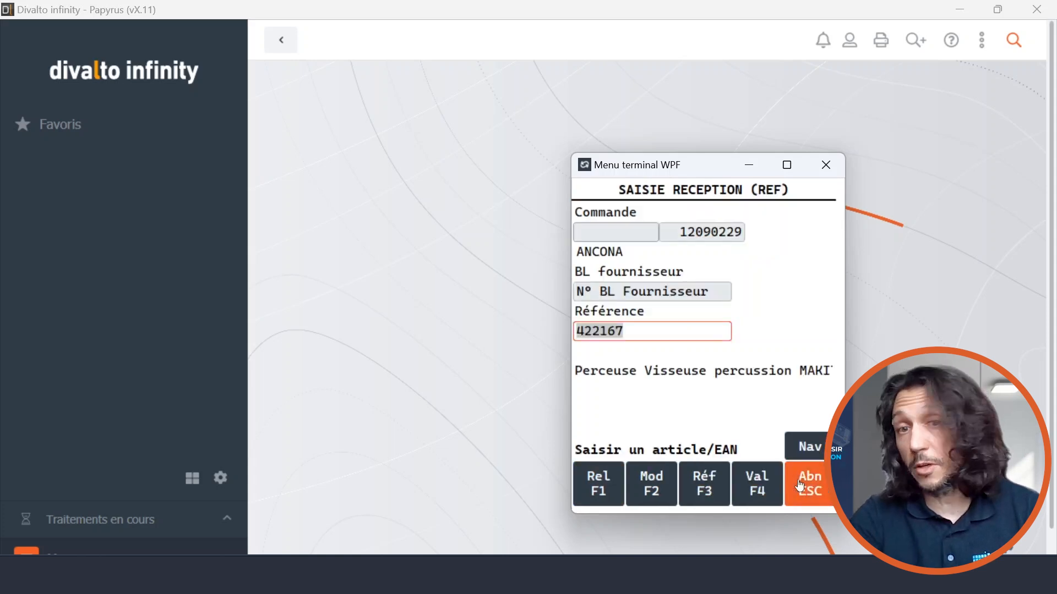
{"action": "key", "text": "Return"}
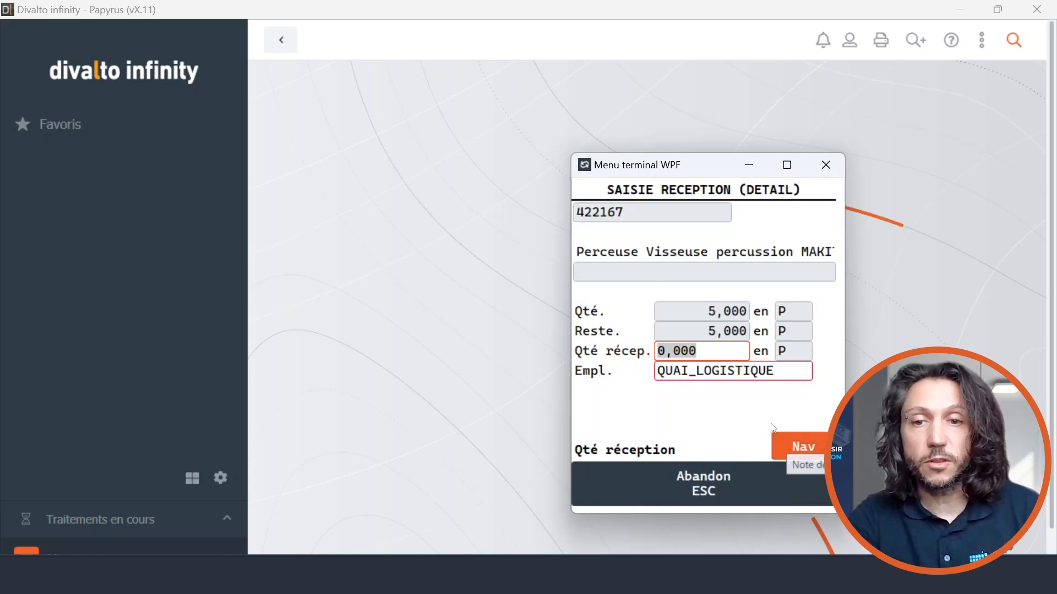
{"action": "type", "text": "5"}
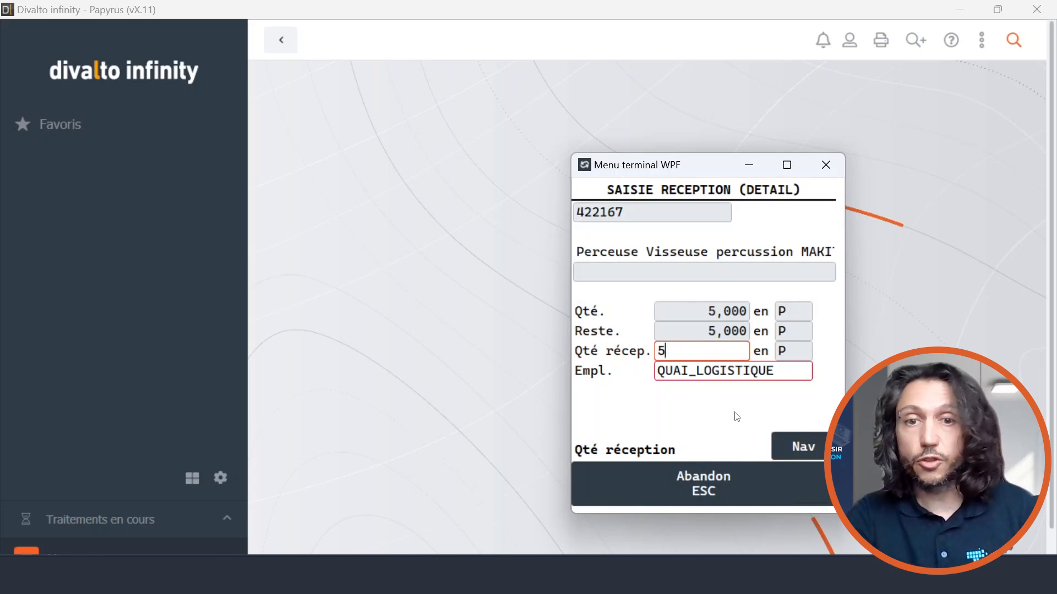
{"action": "key", "text": "Return"}
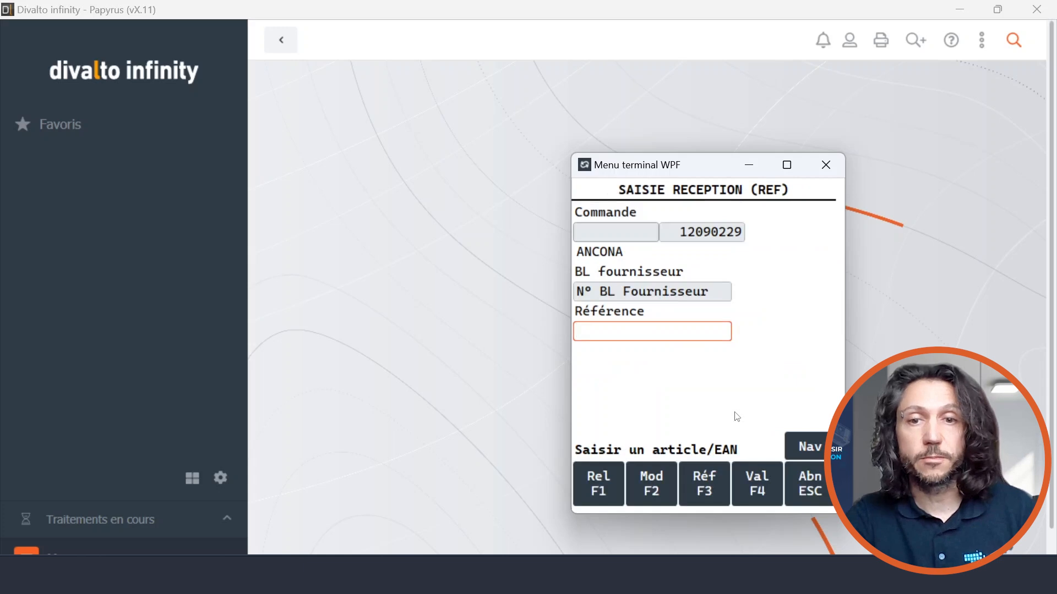
Step: Pick article 422168 from the outstanding items and record a partial reception with a received quantity of 8
{"action": "left_click", "coordinate": [610, 484]}
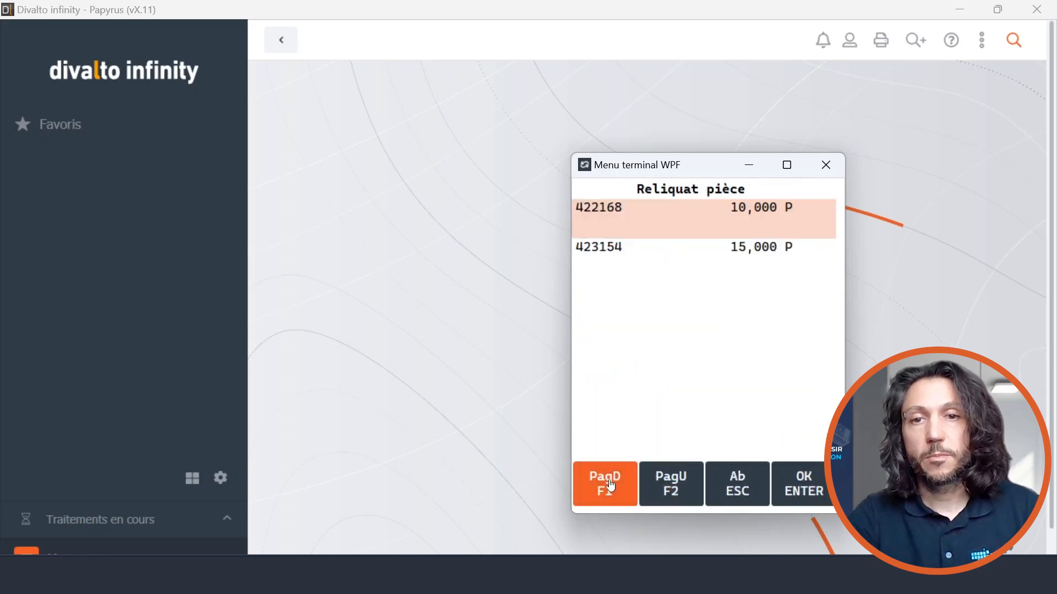
{"action": "key", "text": "Return"}
{"action": "key", "text": "Return"}
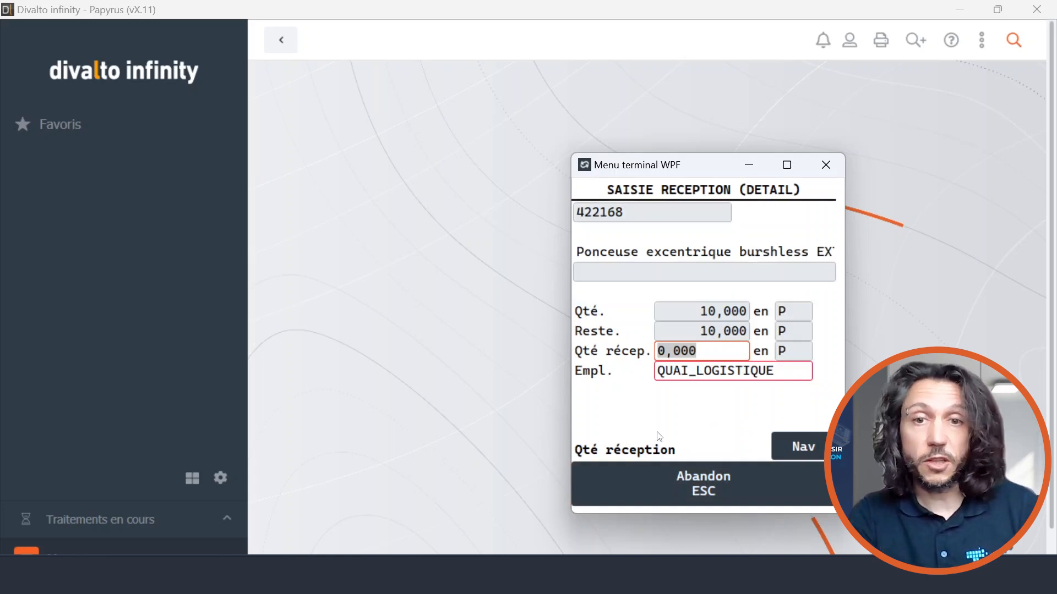
{"action": "type", "text": "8"}
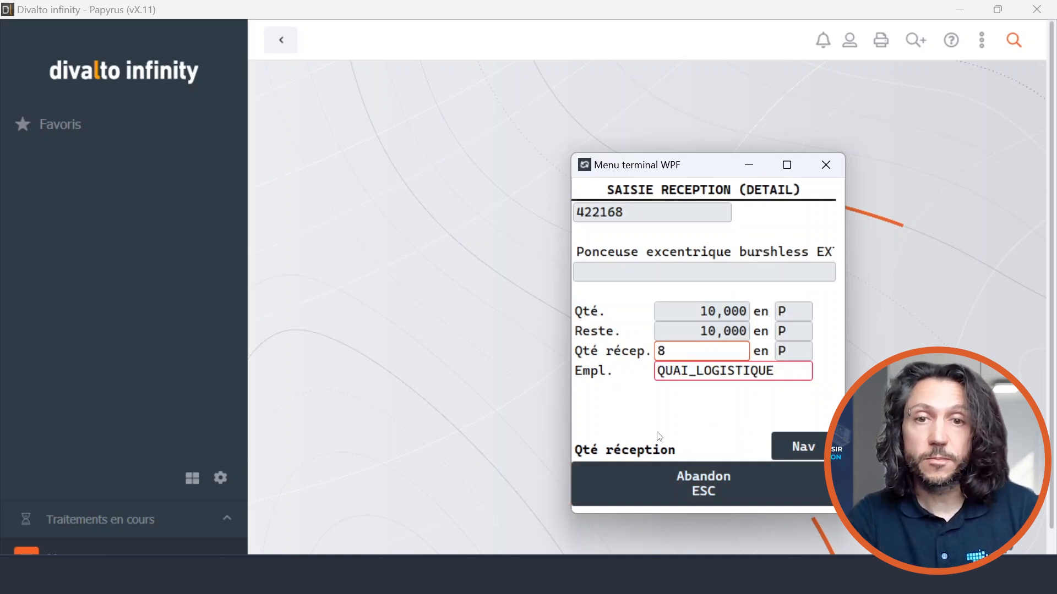
{"action": "key", "text": "Return"}
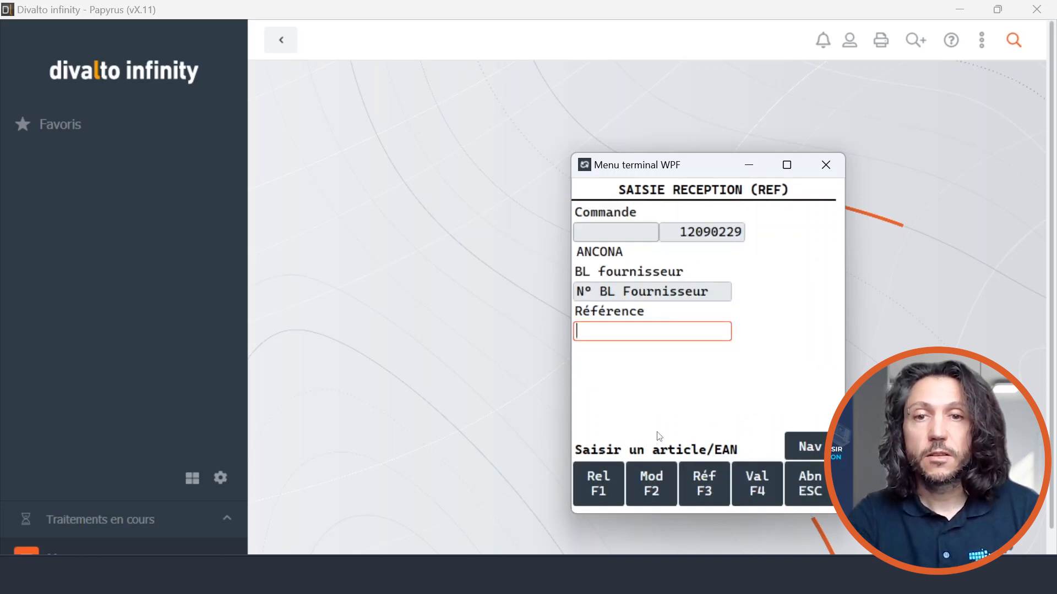
Step: Pick article 423154 from the outstanding items and record a received quantity of 15
{"action": "left_click", "coordinate": [600, 482]}
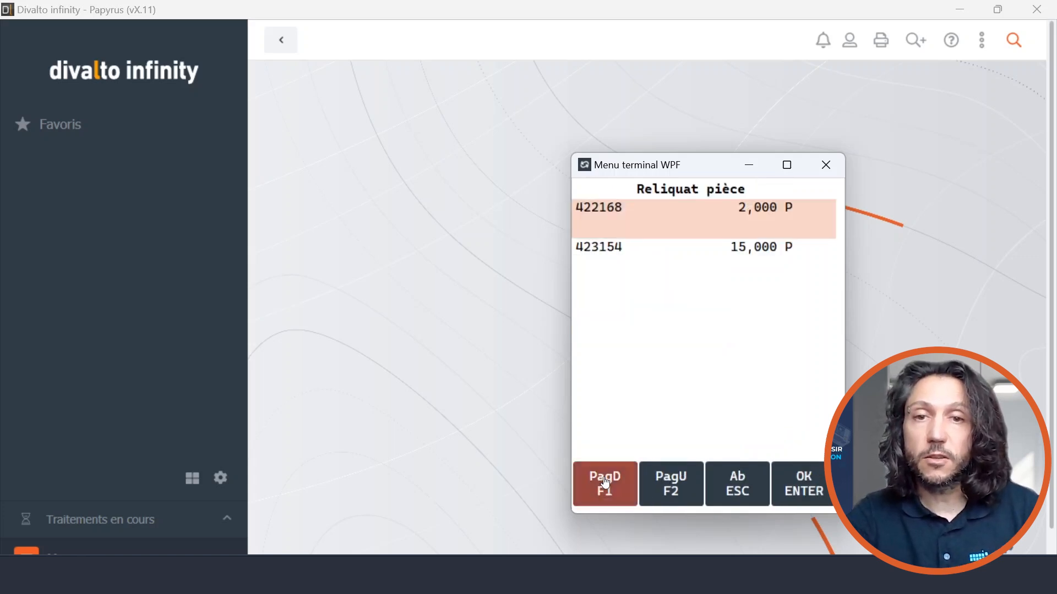
{"action": "left_click", "coordinate": [677, 274]}
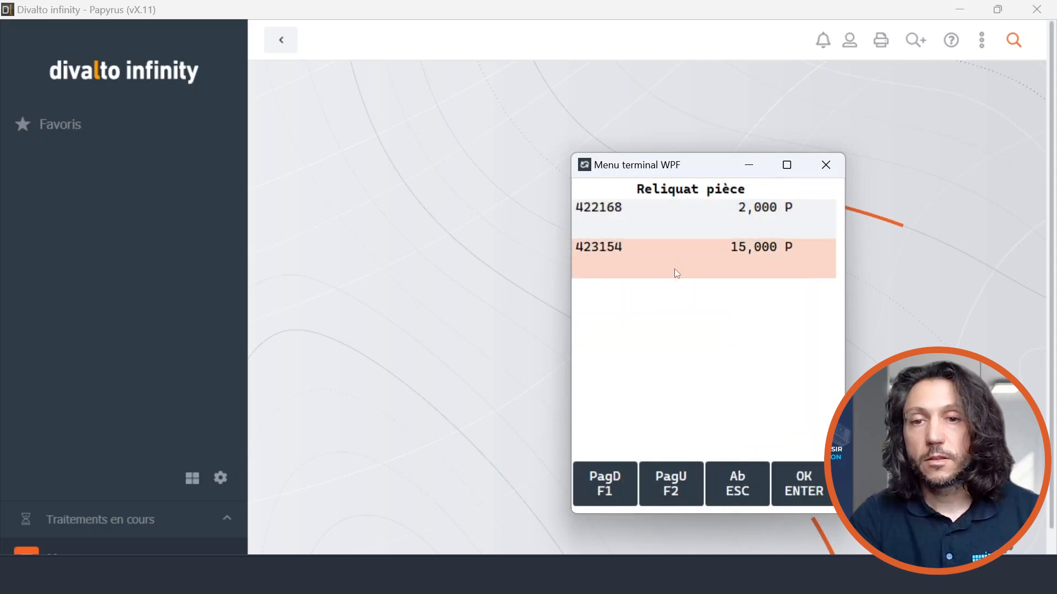
{"action": "left_click", "coordinate": [804, 489]}
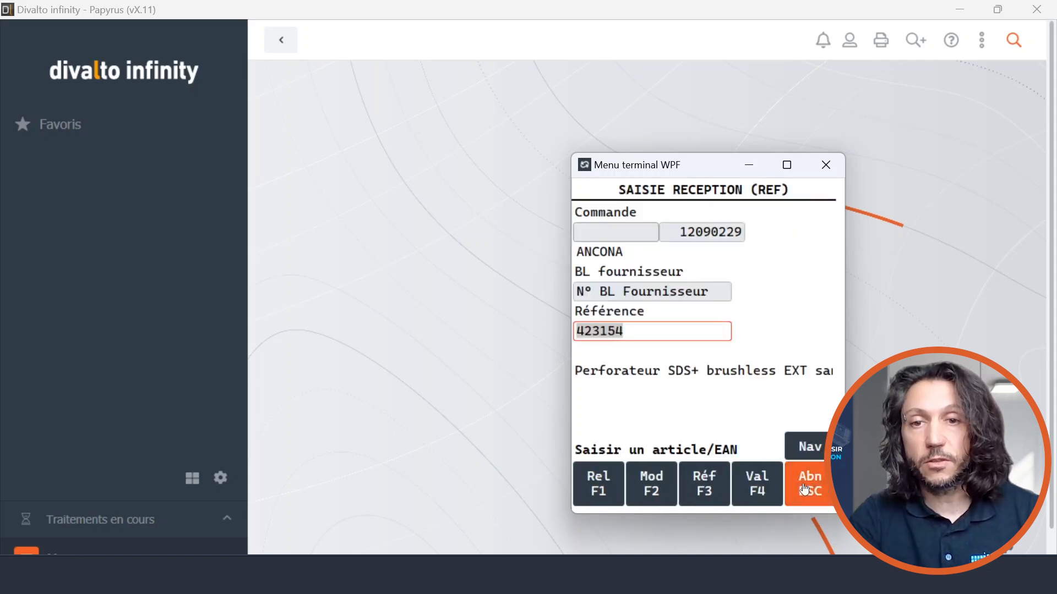
{"action": "key", "text": "Return"}
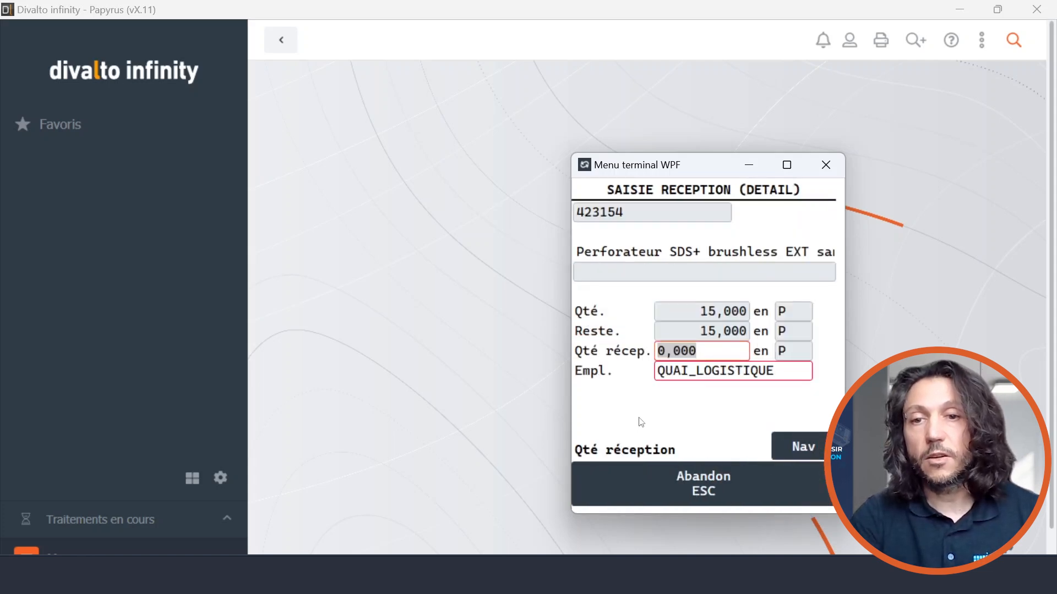
{"action": "type", "text": "15"}
{"action": "key", "text": "Return"}
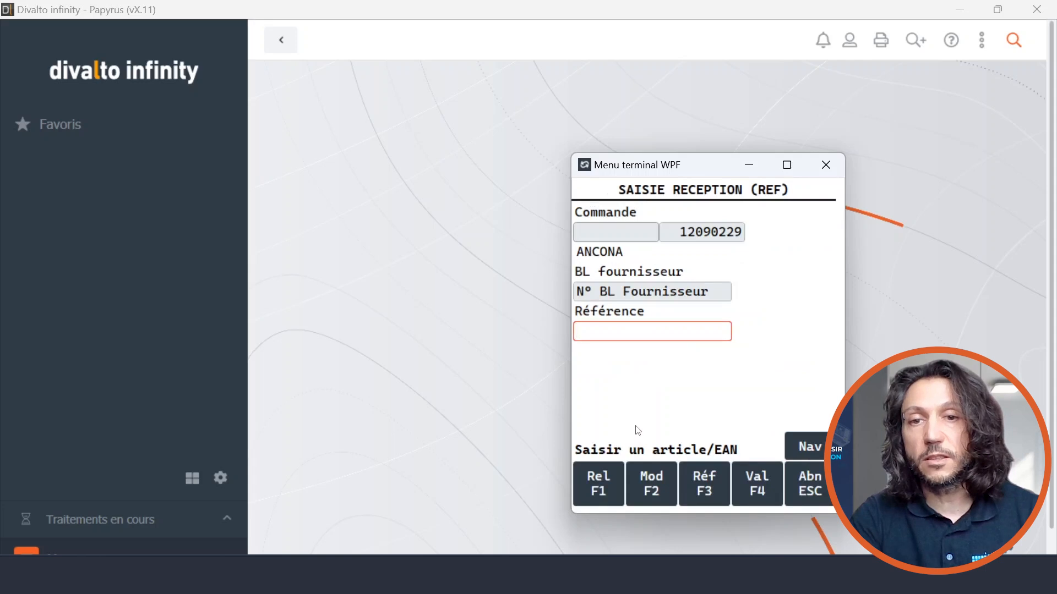
Step: Validate the supplier delivery note, confirm its creation and return to the terminal's main menu
{"action": "left_click", "coordinate": [756, 484]}
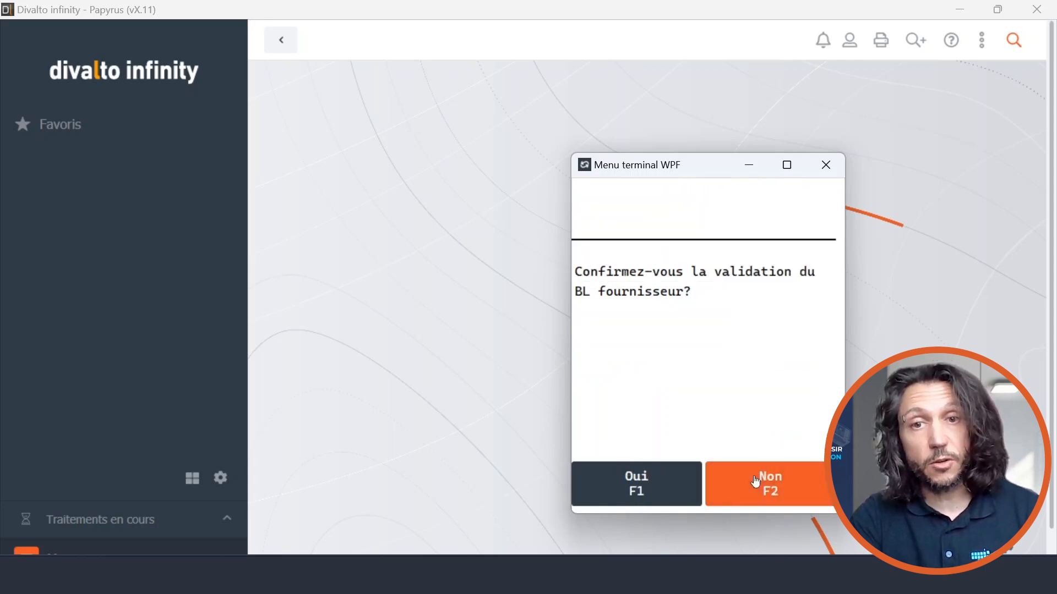
{"action": "left_click", "coordinate": [656, 483]}
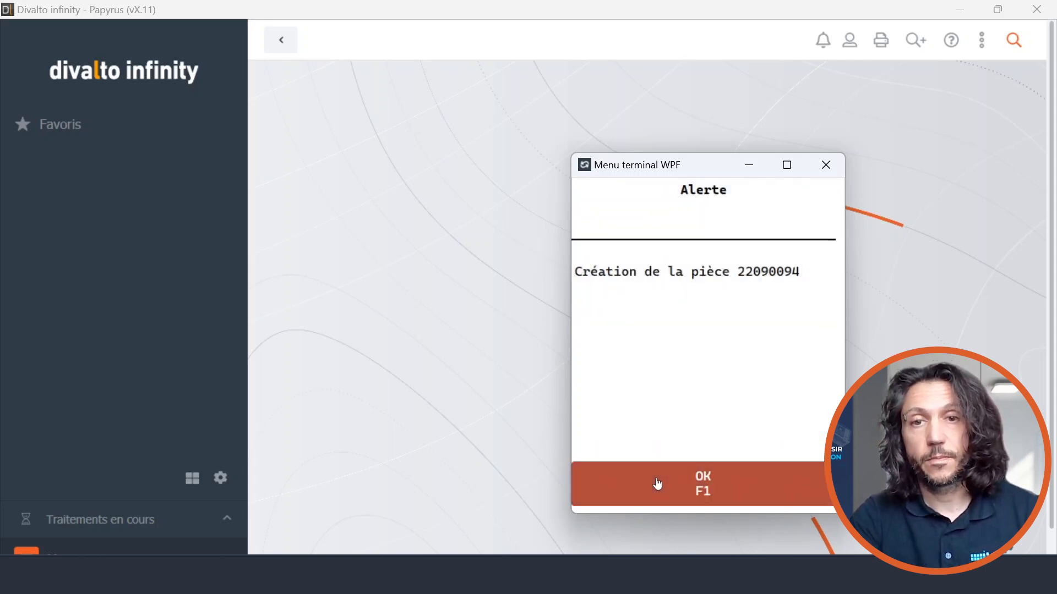
{"action": "left_click", "coordinate": [656, 484]}
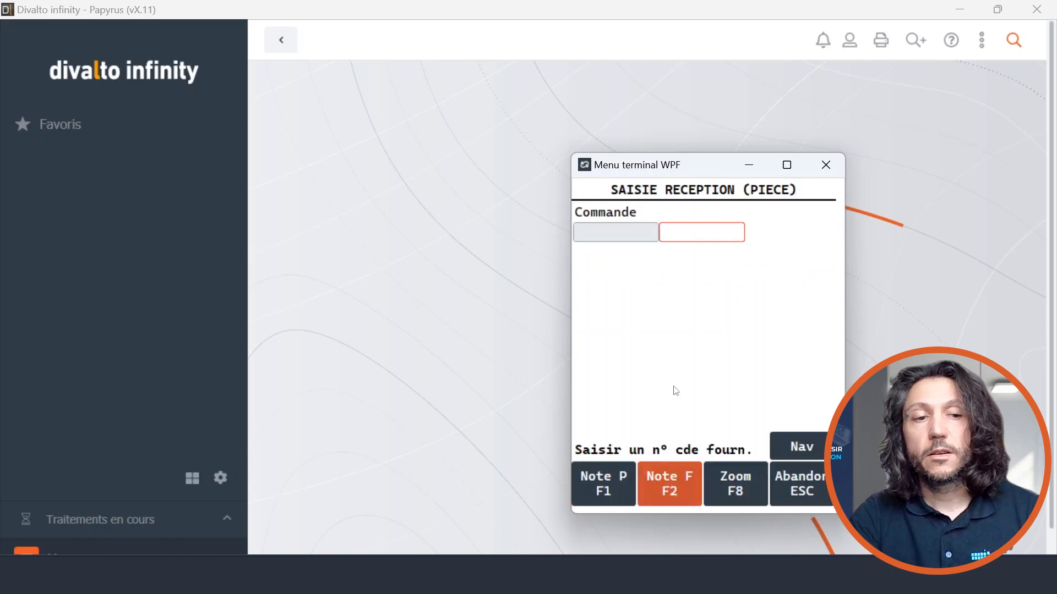
{"action": "key", "text": "Escape"}
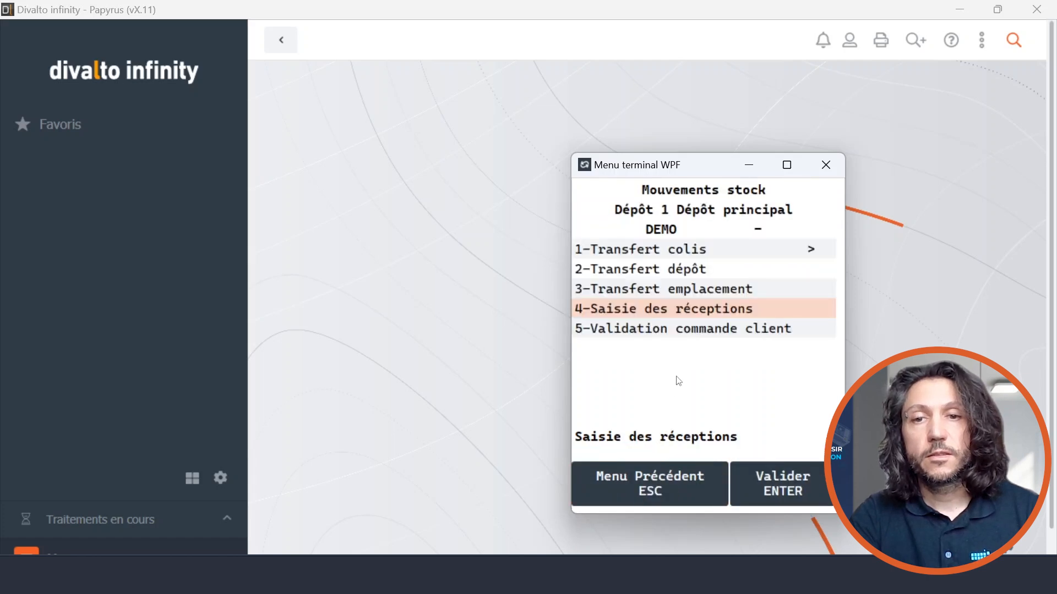
{"action": "key", "text": "Escape"}
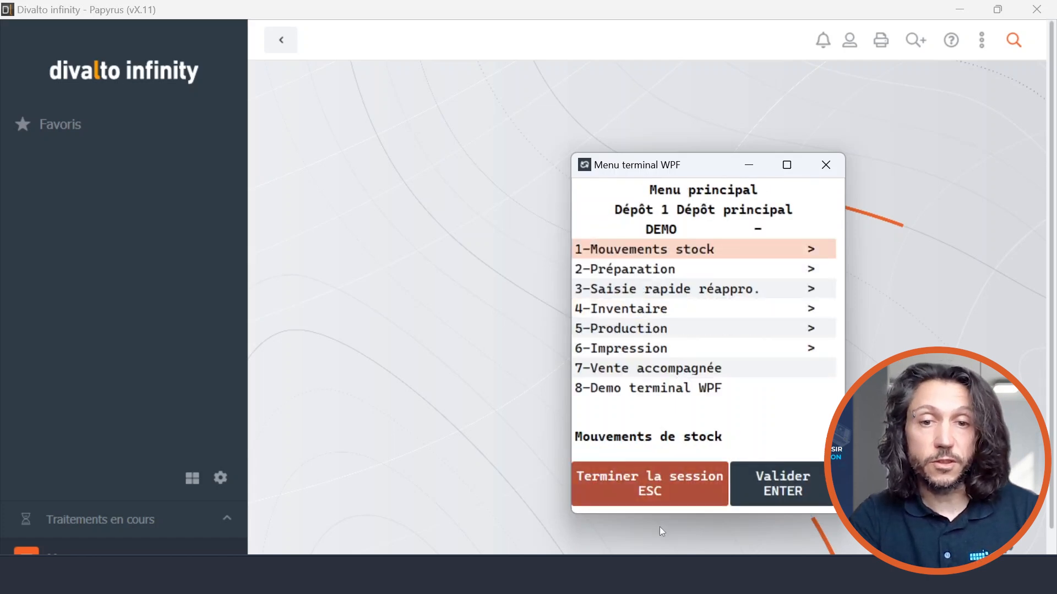
Step: Switch to the supplier orders window (Commandes fournisseurs) and refresh the order to review its lines
{"action": "key", "text": "alt+Tab"}
{"action": "key", "text": "alt+Tab"}
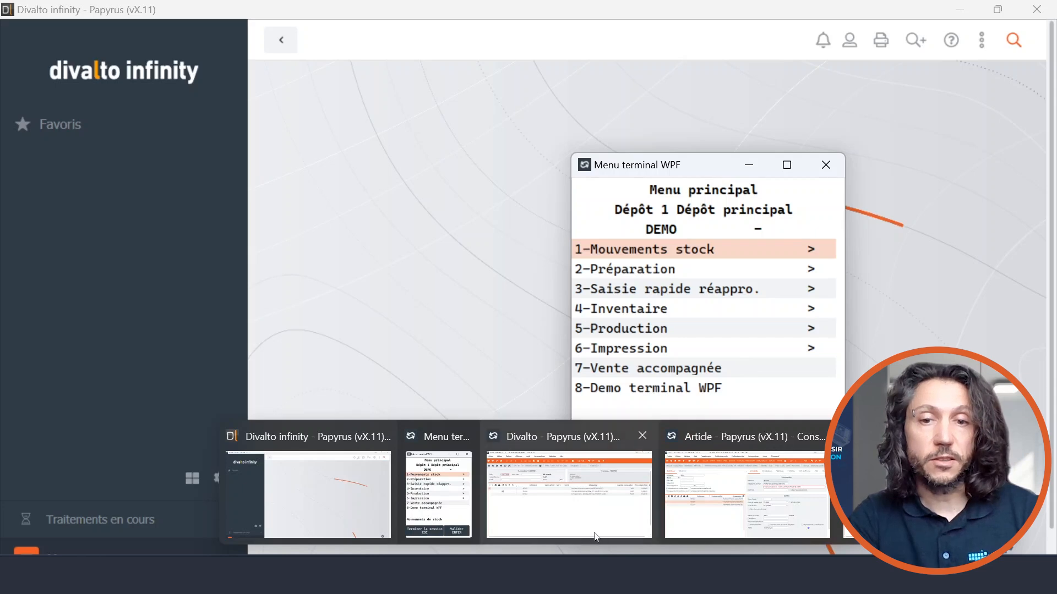
{"action": "left_click", "coordinate": [119, 96]}
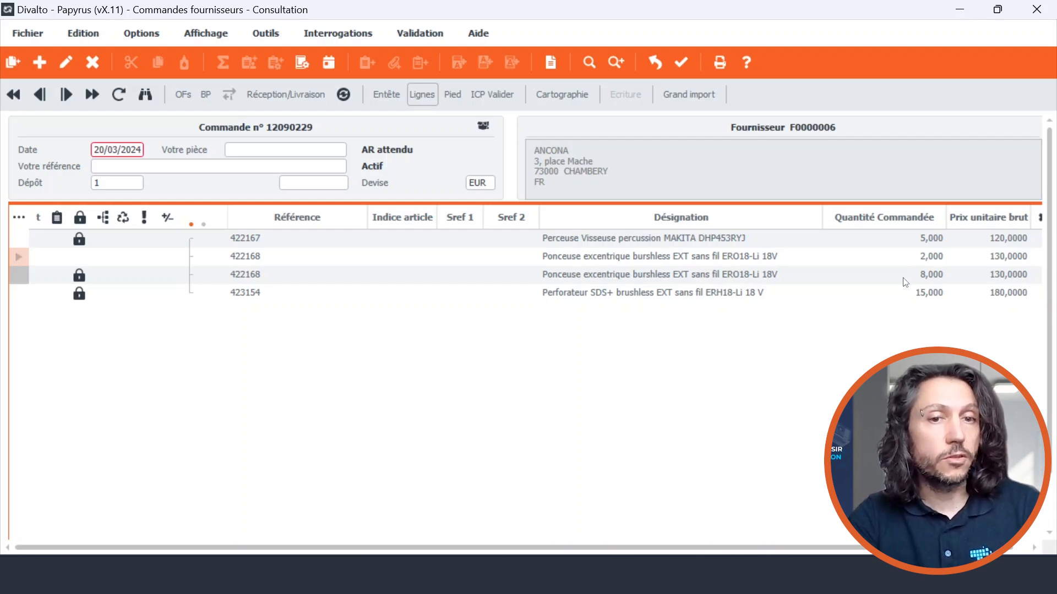
Step: Consult the order's history, view the linked supplier delivery note with its delivered quantities, and close both
{"action": "left_click", "coordinate": [330, 63]}
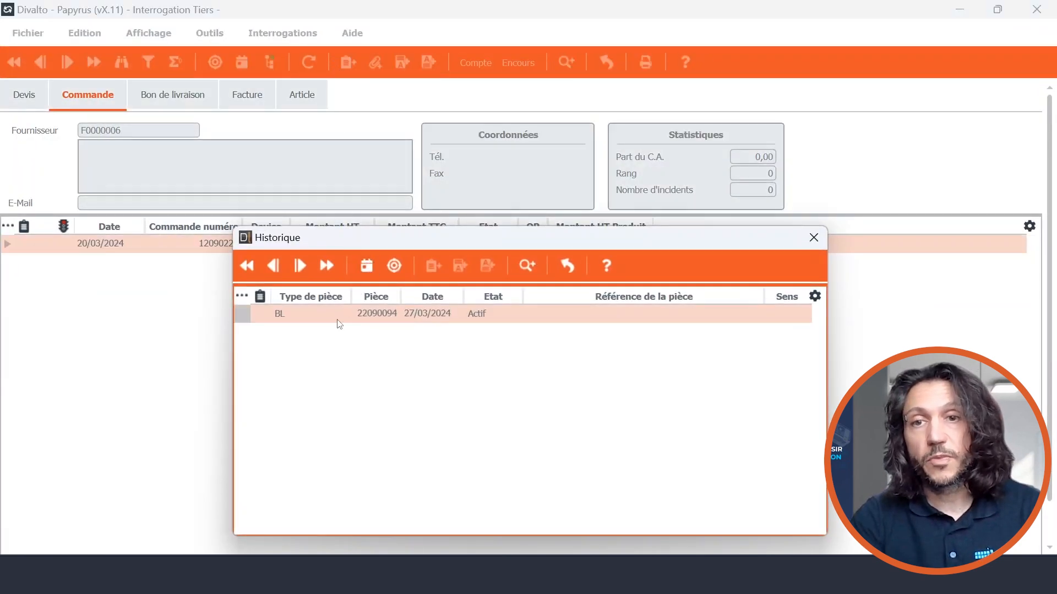
{"action": "left_click", "coordinate": [394, 266]}
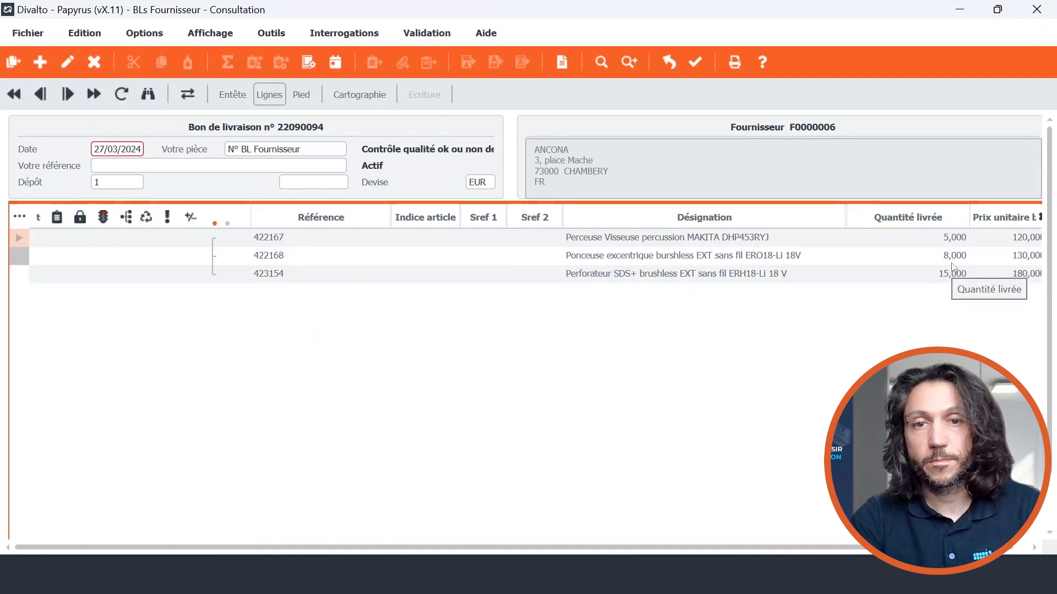
{"action": "left_click", "coordinate": [668, 63]}
{"action": "left_click", "coordinate": [566, 265]}
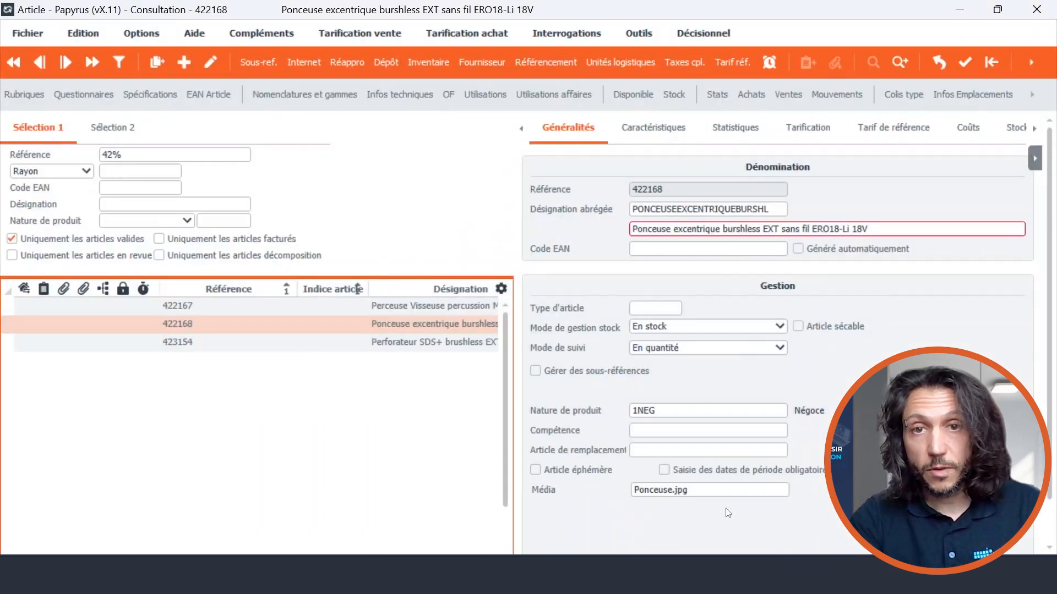
Step: Consult the stock of article 422168 and expand the main depot to see its breakdown
{"action": "left_click", "coordinate": [673, 94]}
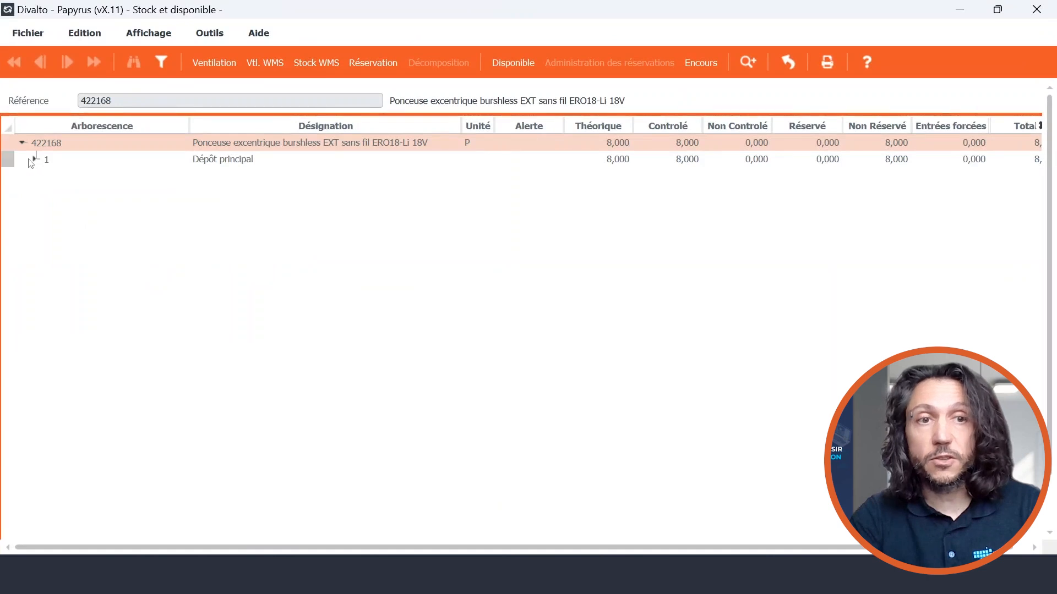
{"action": "double_click", "coordinate": [42, 160]}
{"action": "double_click", "coordinate": [47, 176]}
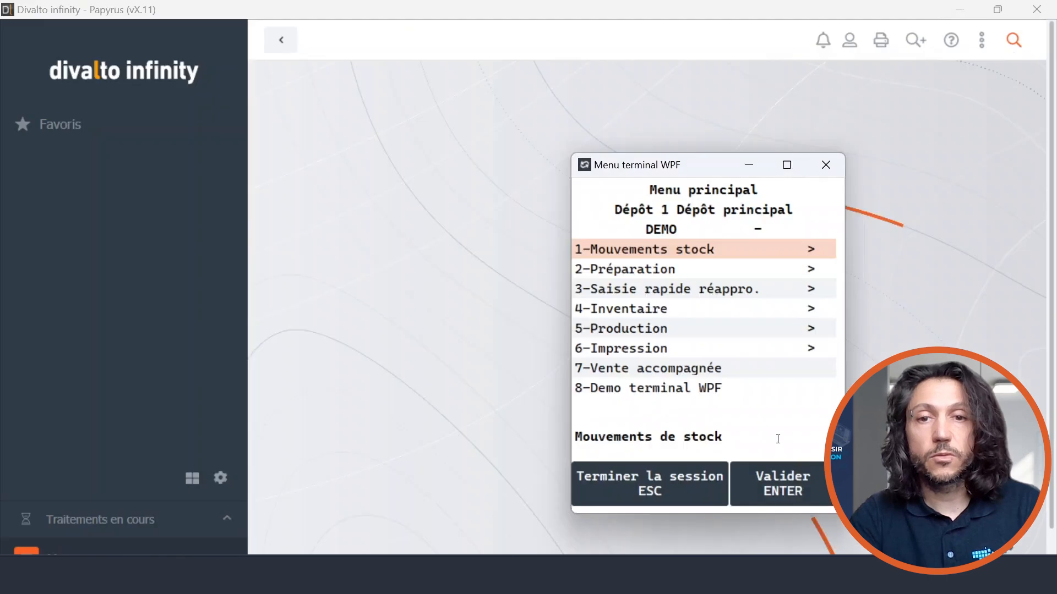
Step: Start a location transfer (Transfert emplacement) from the stock movements and choose A1D C2 N1 as the destination location
{"action": "left_click", "coordinate": [798, 488]}
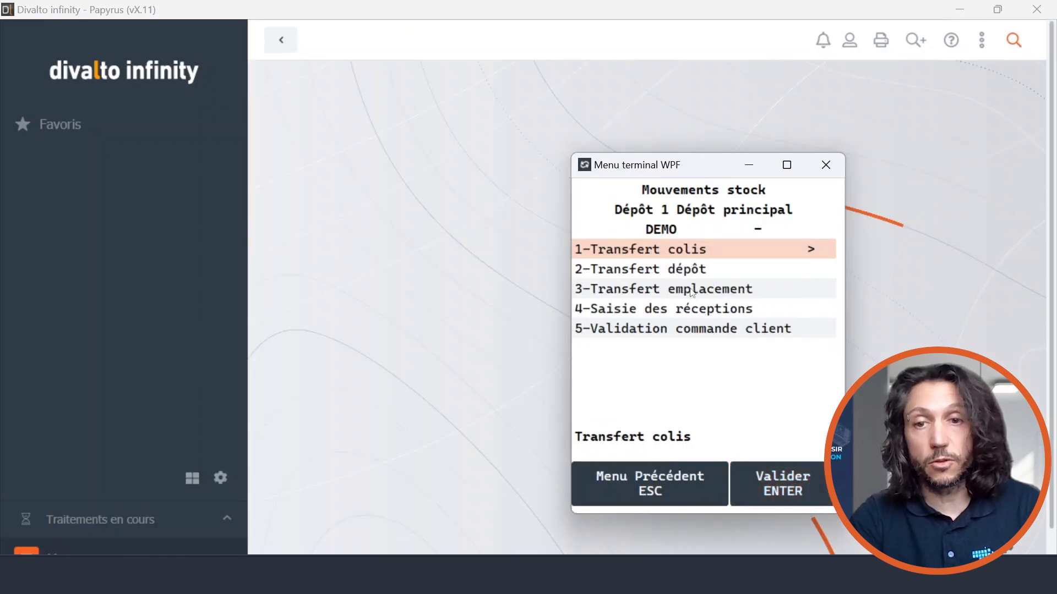
{"action": "key", "text": "Down"}
{"action": "key", "text": "Down"}
{"action": "left_click", "coordinate": [782, 484]}
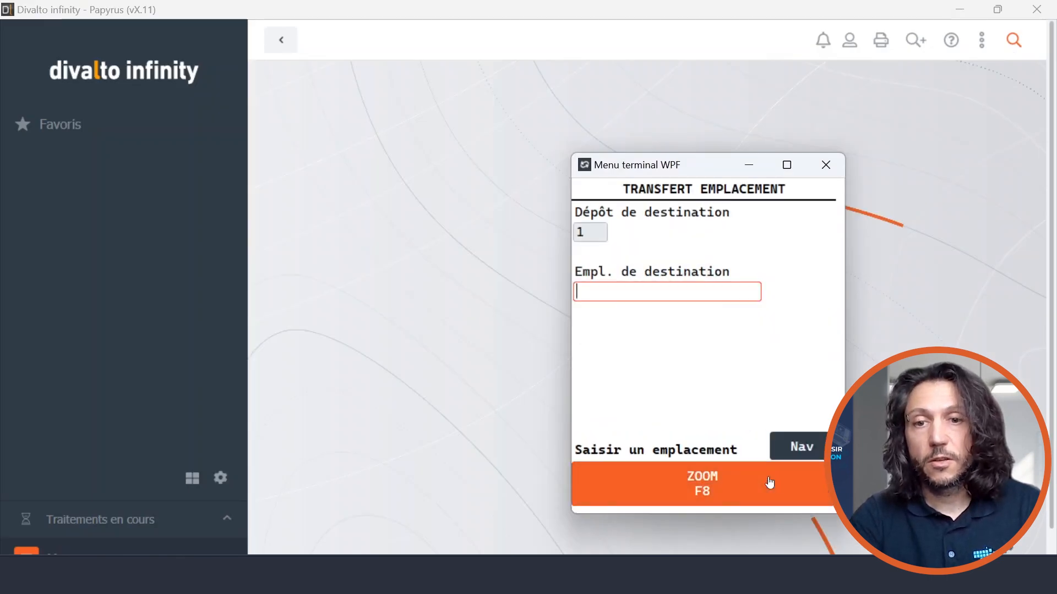
{"action": "left_click", "coordinate": [676, 481]}
{"action": "double_click", "coordinate": [671, 268]}
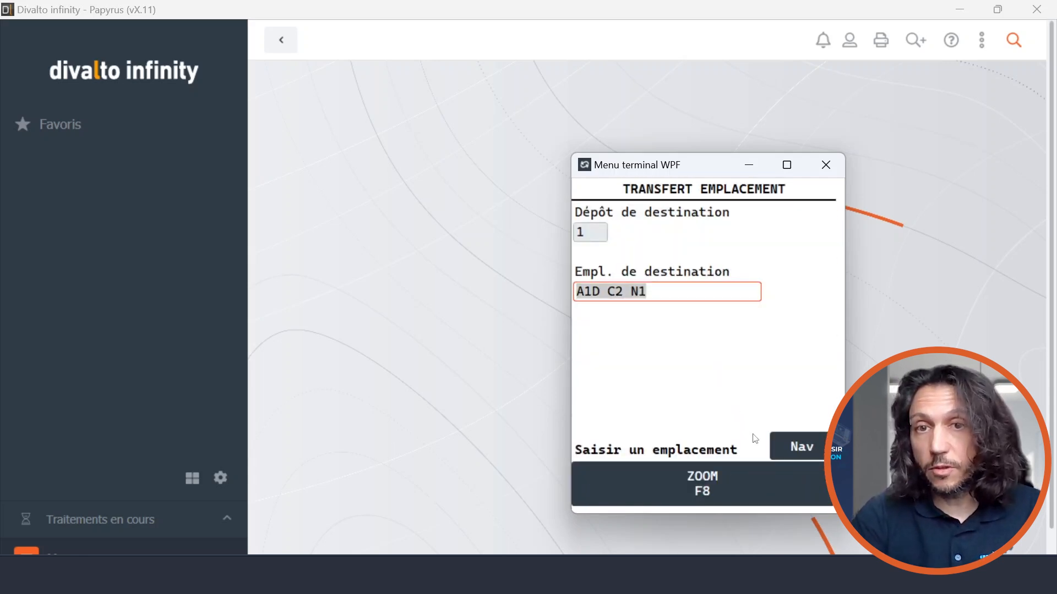
{"action": "key", "text": "Return"}
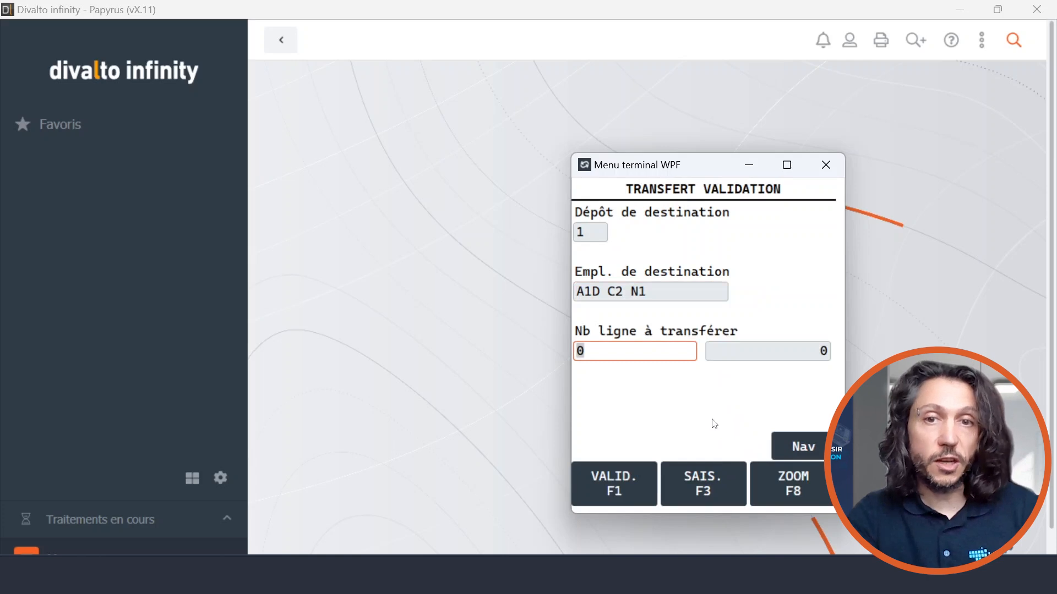
Step: Start entering a transfer line and select article 422168, the Ponceuse excentrique, from the article list
{"action": "left_click", "coordinate": [703, 479]}
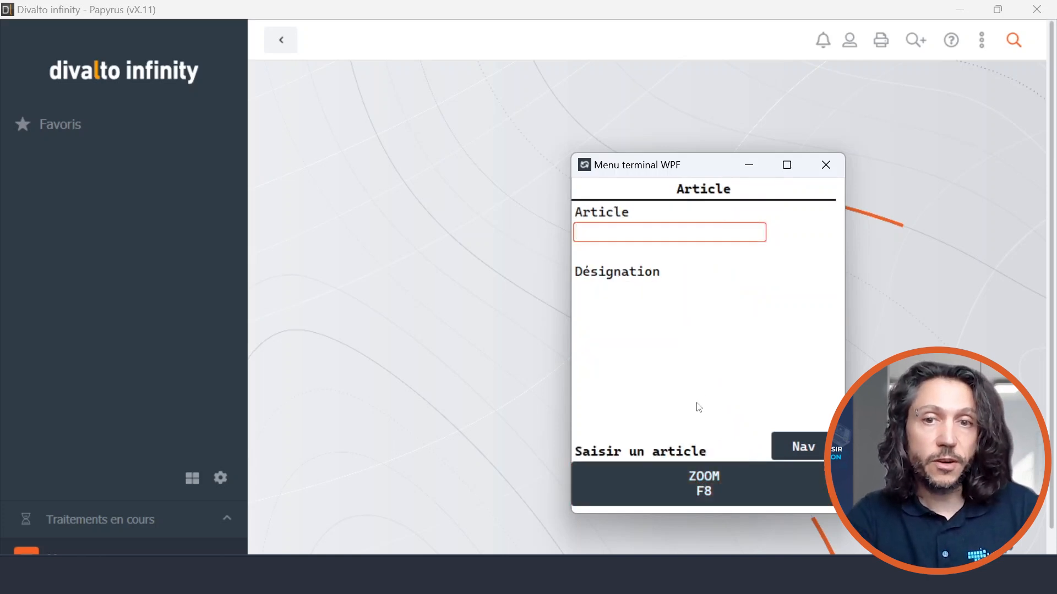
{"action": "key", "text": "F8"}
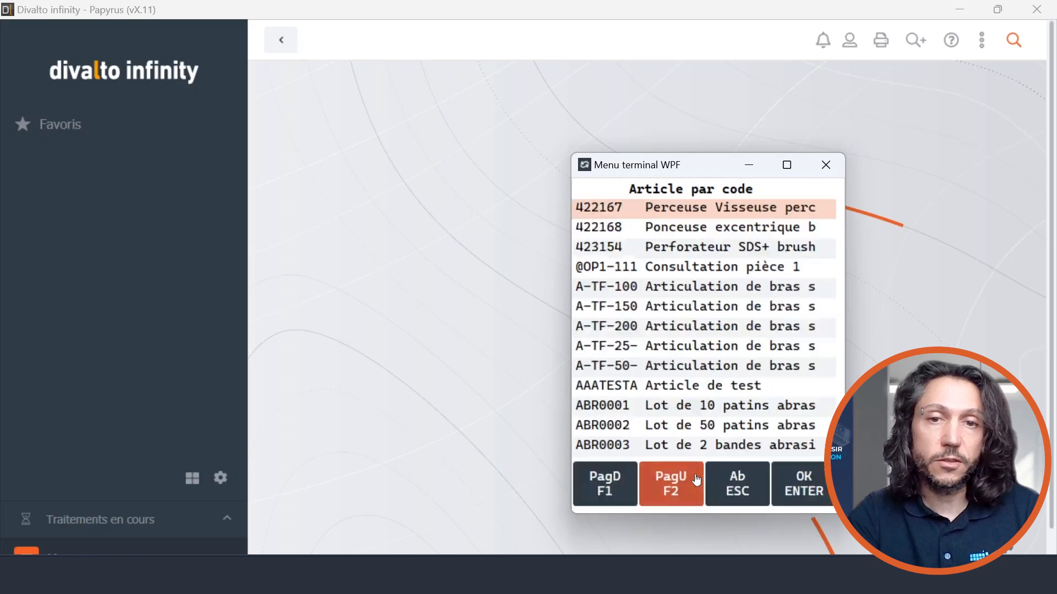
{"action": "double_click", "coordinate": [713, 229]}
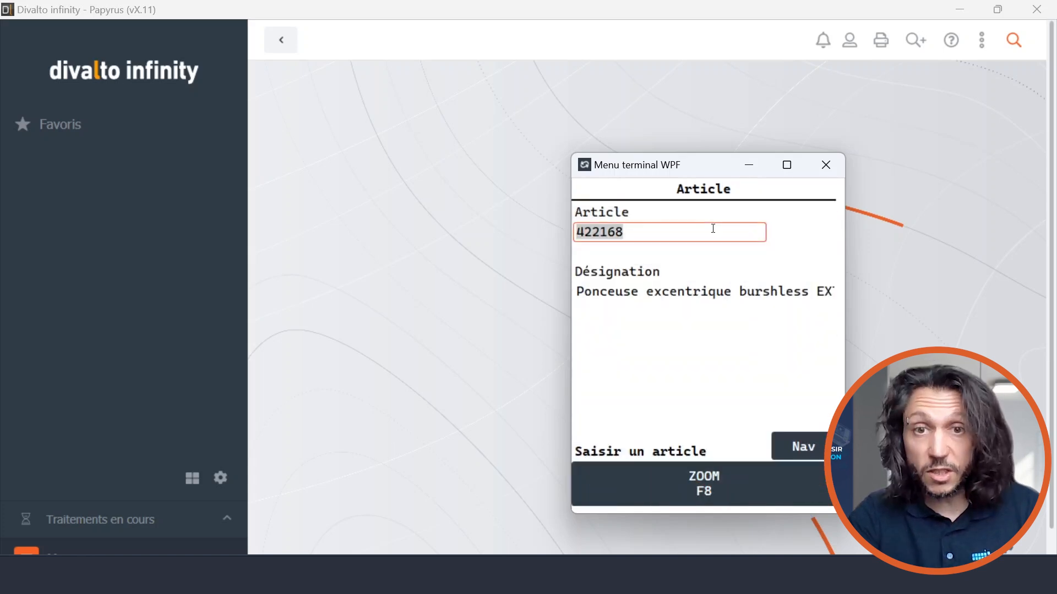
{"action": "key", "text": "Return"}
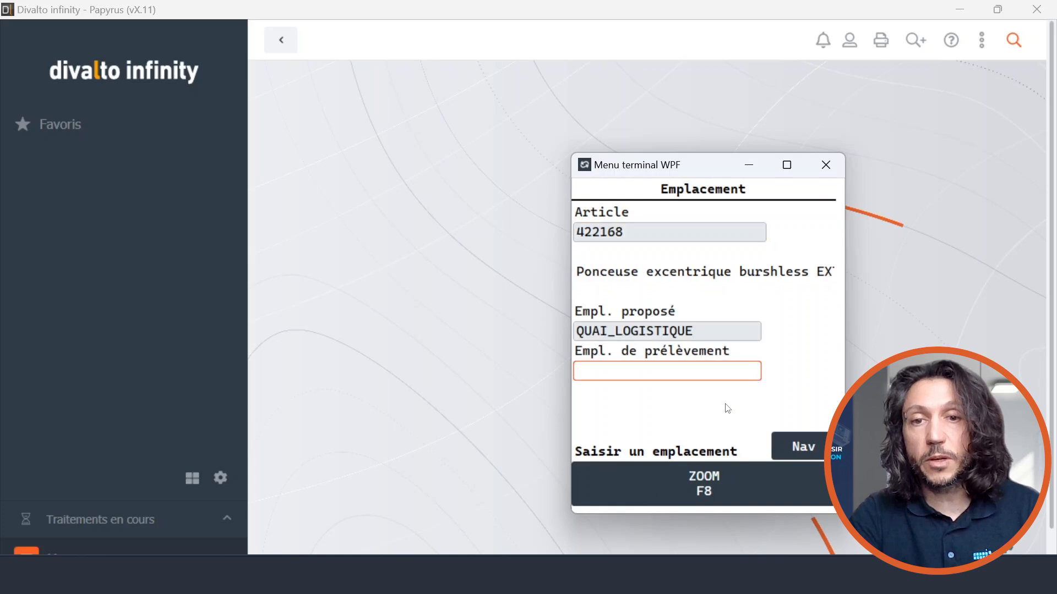
Step: Set the picking location to QUAI_LOGISTIQUE and the quantity to 8, and validate the transfer
{"action": "type", "text": "QUAI_LO"}
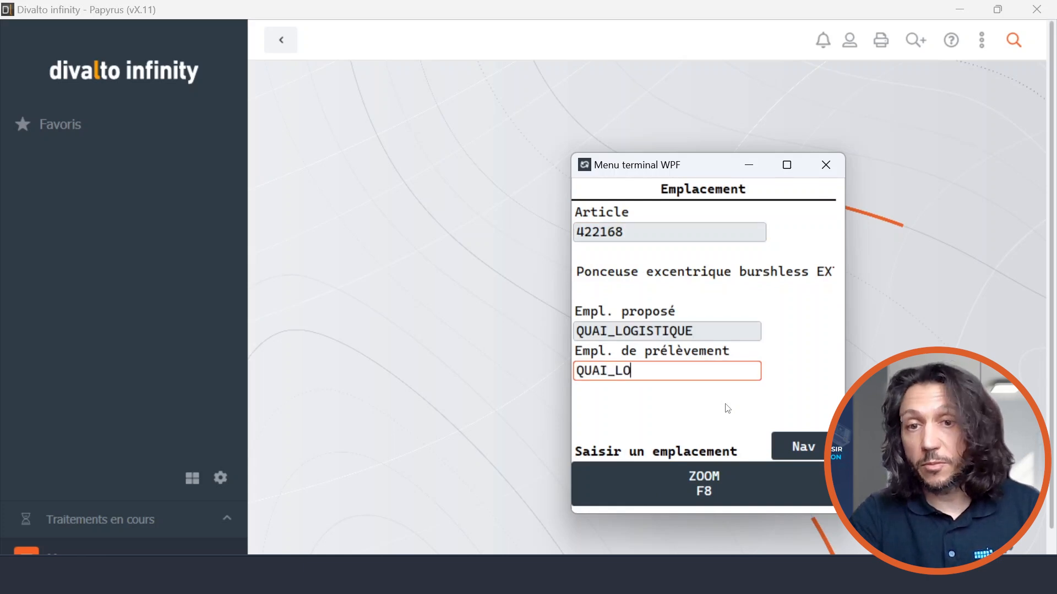
{"action": "type", "text": "GISTIQUE"}
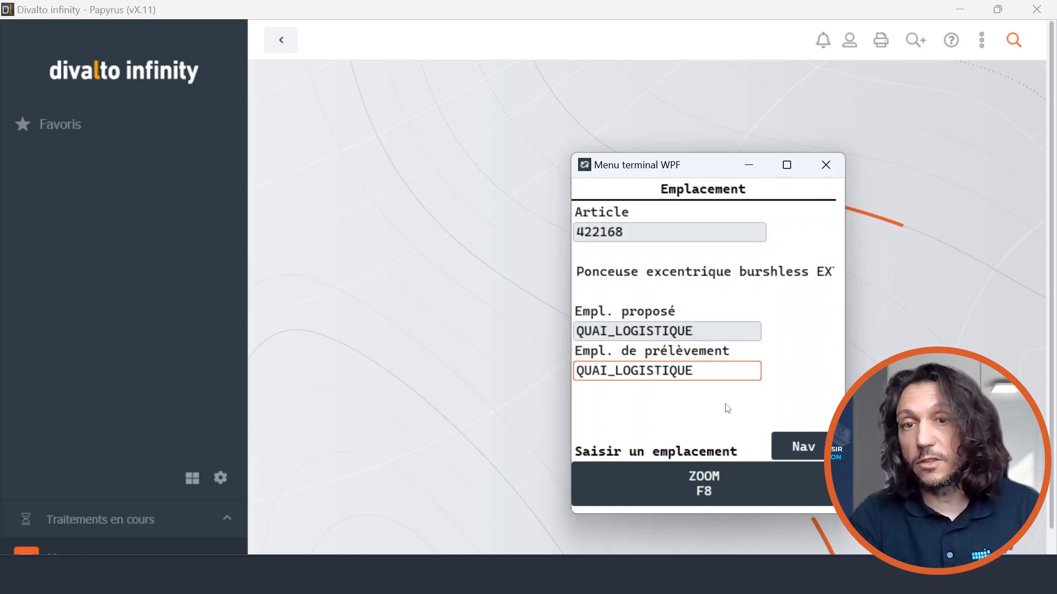
{"action": "key", "text": "Return"}
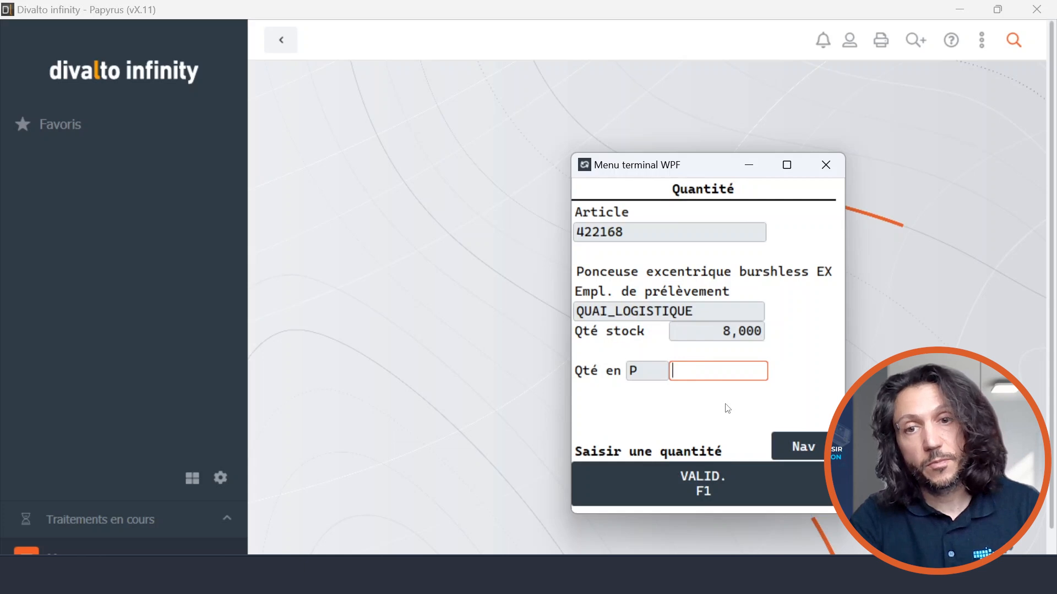
{"action": "type", "text": "8"}
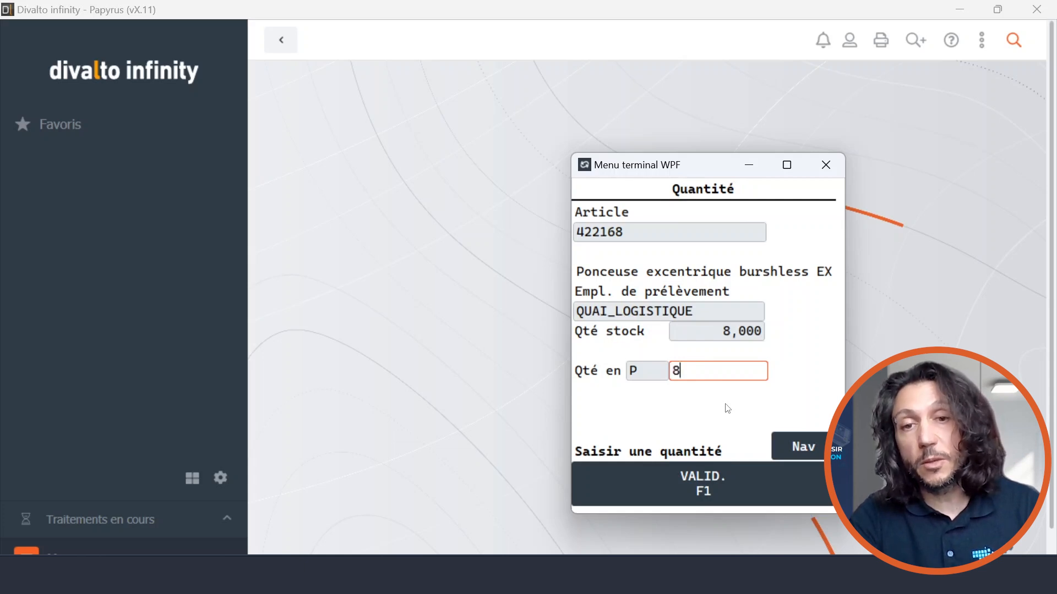
{"action": "key", "text": "Return"}
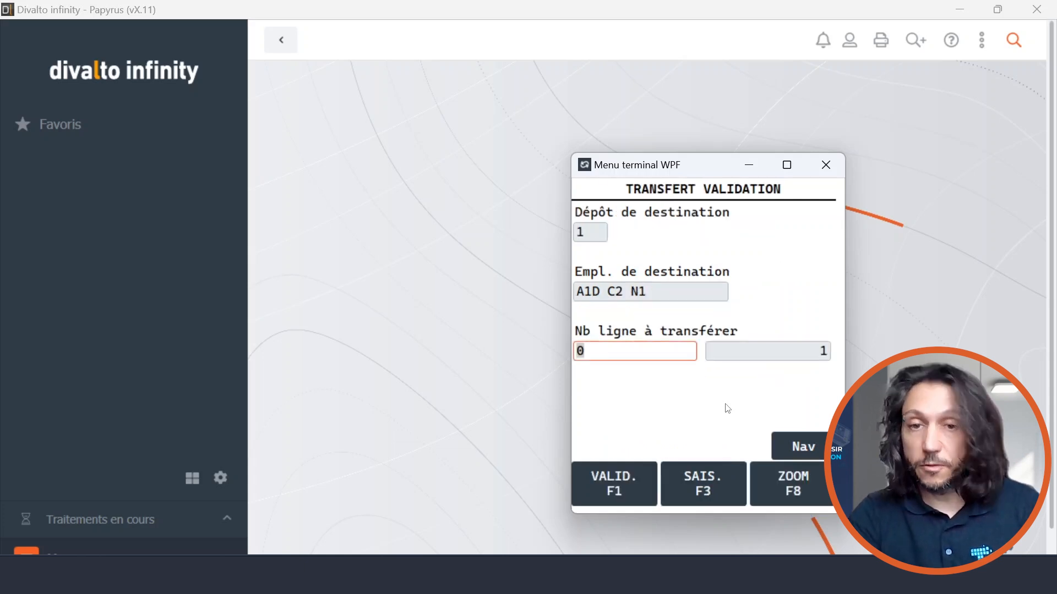
{"action": "key", "text": "Return"}
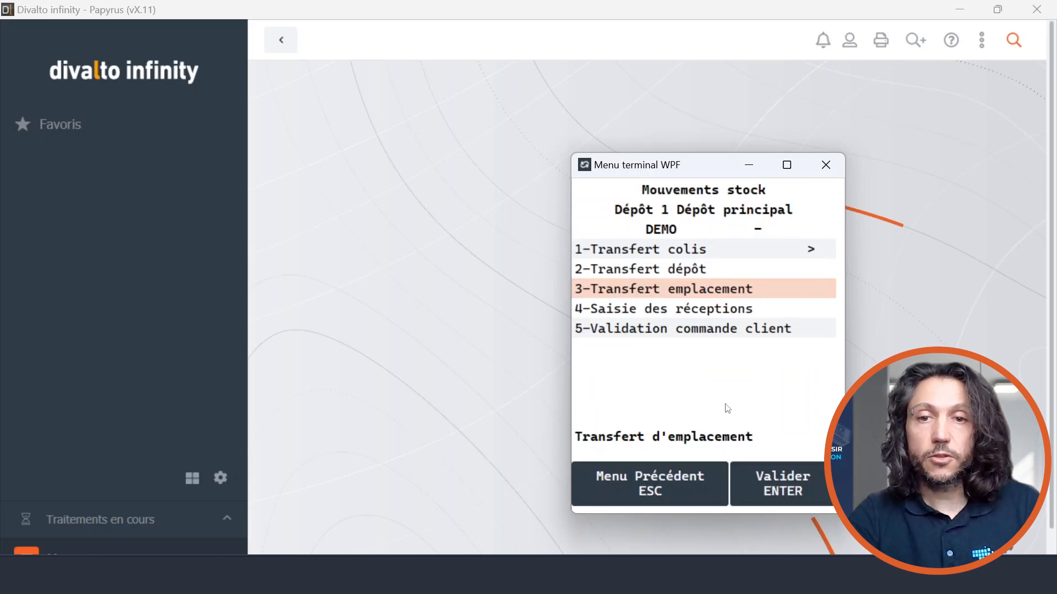
Step: Switch to the article window, consult the stock of 422168 and expand the main depot's Neuf stock to check its locations
{"action": "key", "text": "alt+Tab"}
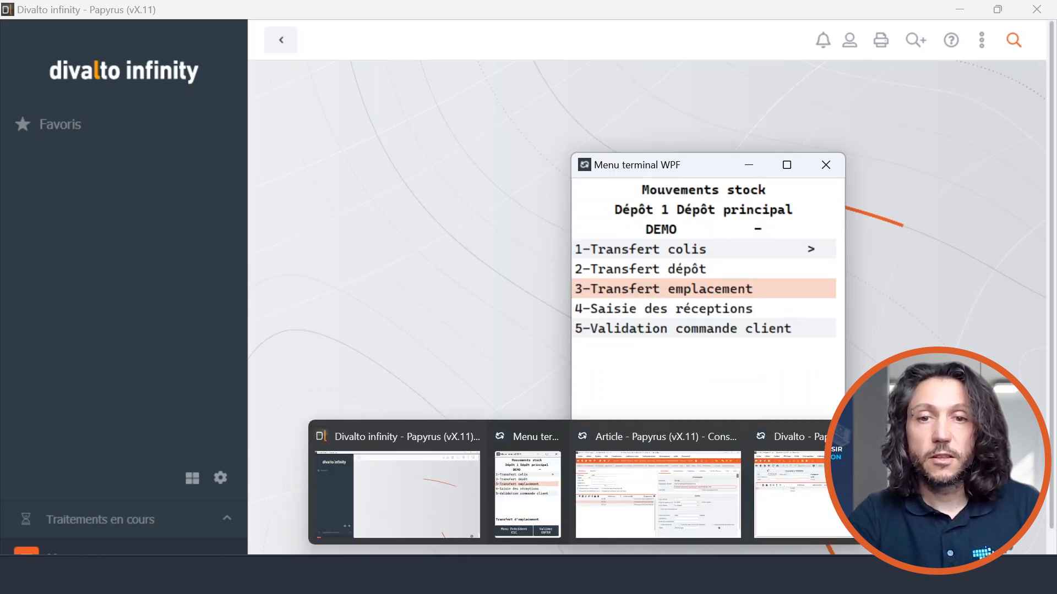
{"action": "left_click", "coordinate": [653, 495]}
{"action": "left_click", "coordinate": [676, 102]}
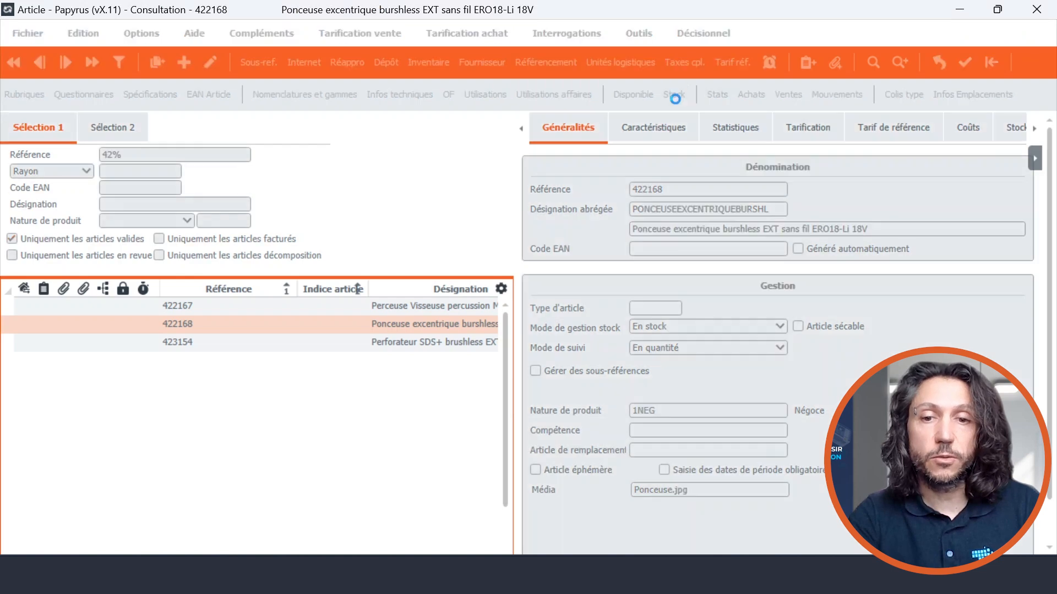
{"action": "left_click", "coordinate": [35, 159]}
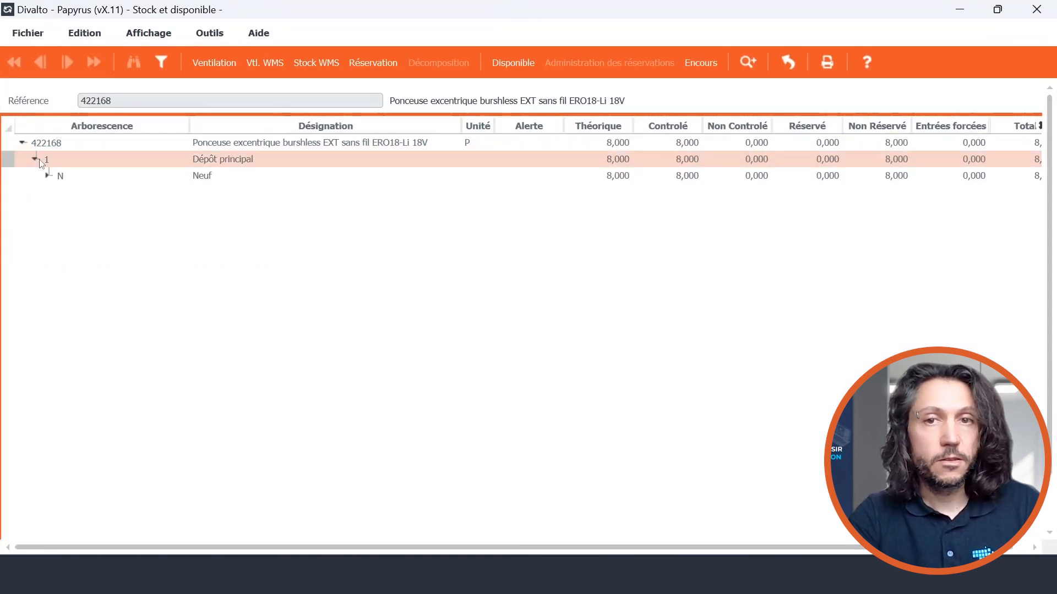
{"action": "left_click", "coordinate": [48, 175]}
{"action": "left_click", "coordinate": [95, 192]}
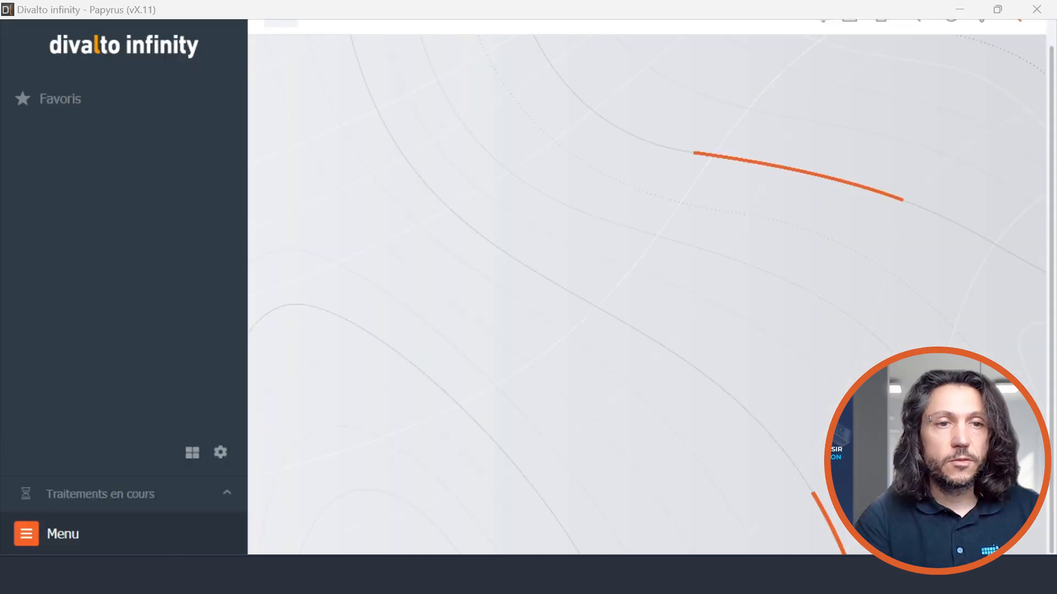
Step: Review the lines of the customer order in the Commandes Clients window and minimize it
{"action": "mouse_move", "coordinate": [614, 575]}
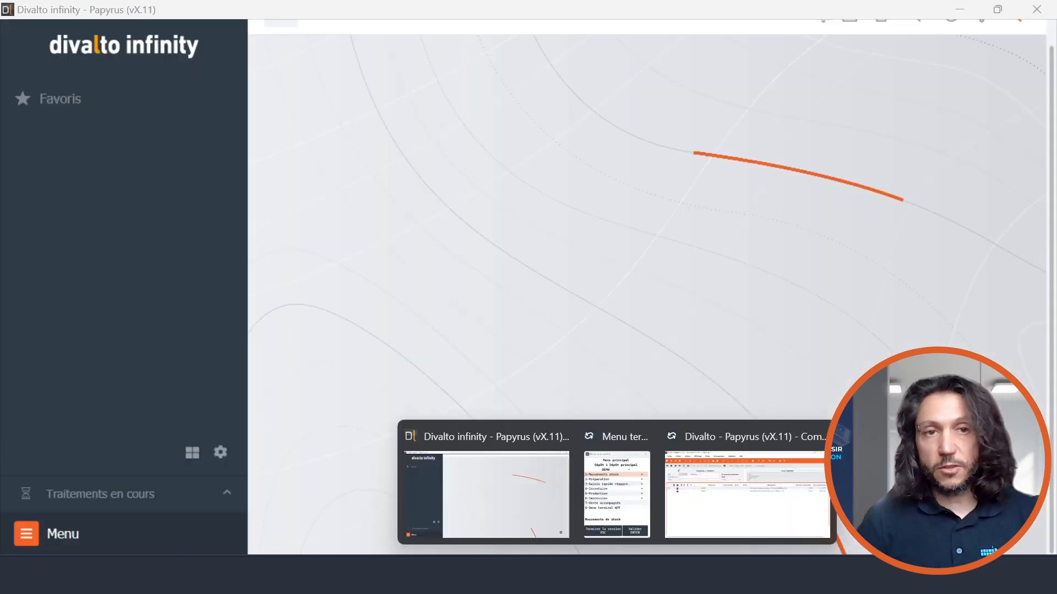
{"action": "left_click", "coordinate": [721, 511]}
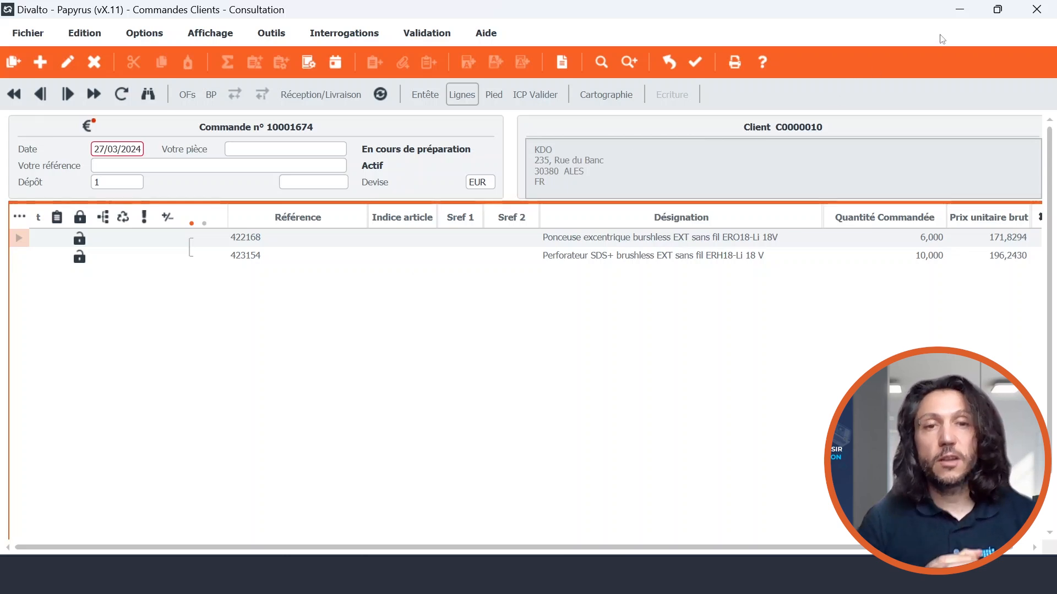
{"action": "left_click", "coordinate": [960, 10]}
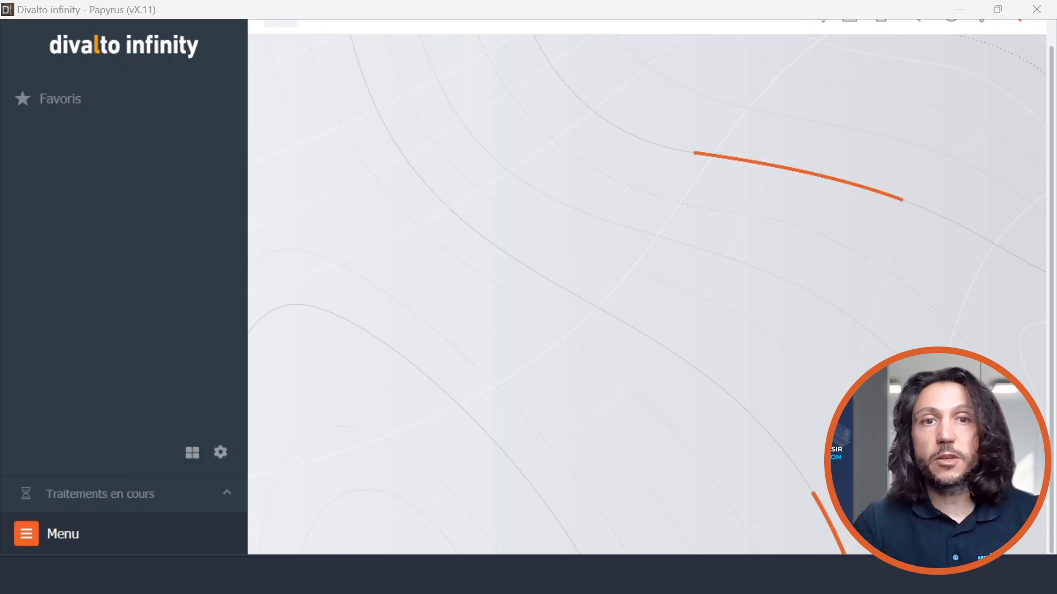
Step: Return to the terminal, start Saisie préparation and open the customer's preparation slip from the list of assigned slips
{"action": "mouse_move", "coordinate": [617, 576]}
{"action": "left_click", "coordinate": [609, 505]}
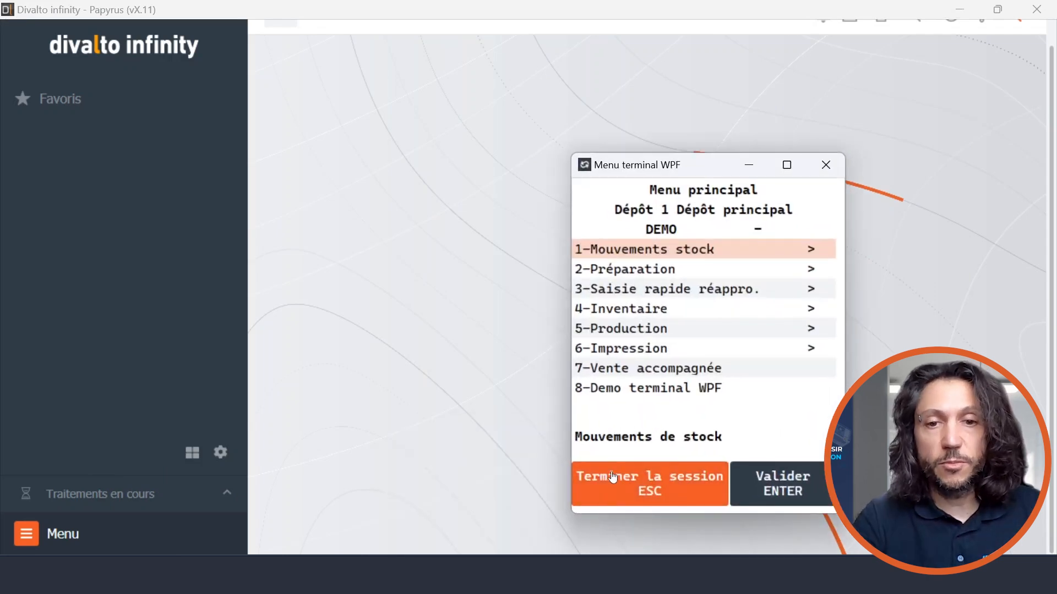
{"action": "left_click", "coordinate": [620, 273]}
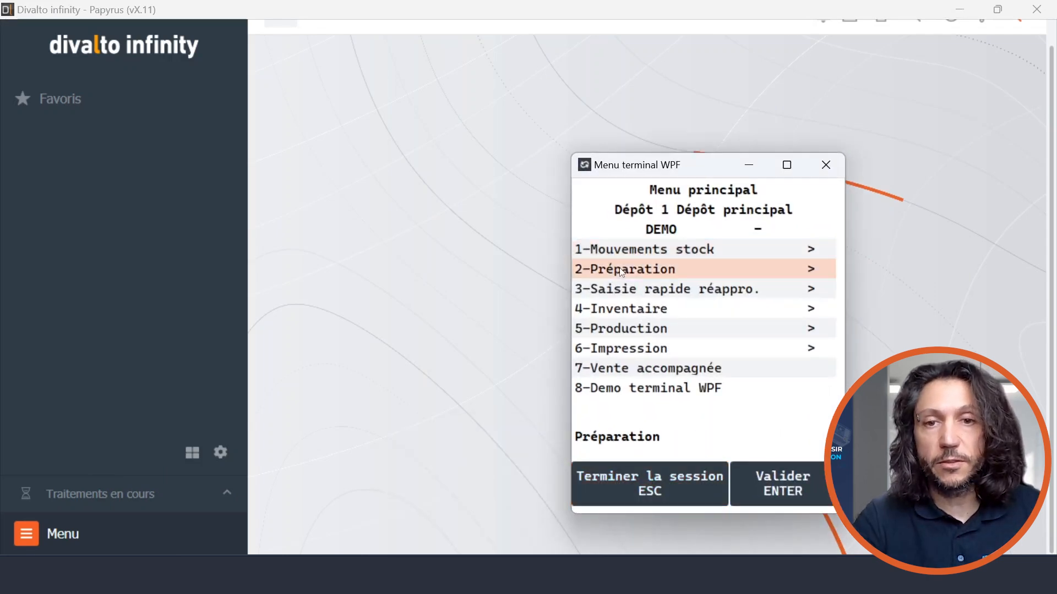
{"action": "left_click", "coordinate": [800, 483]}
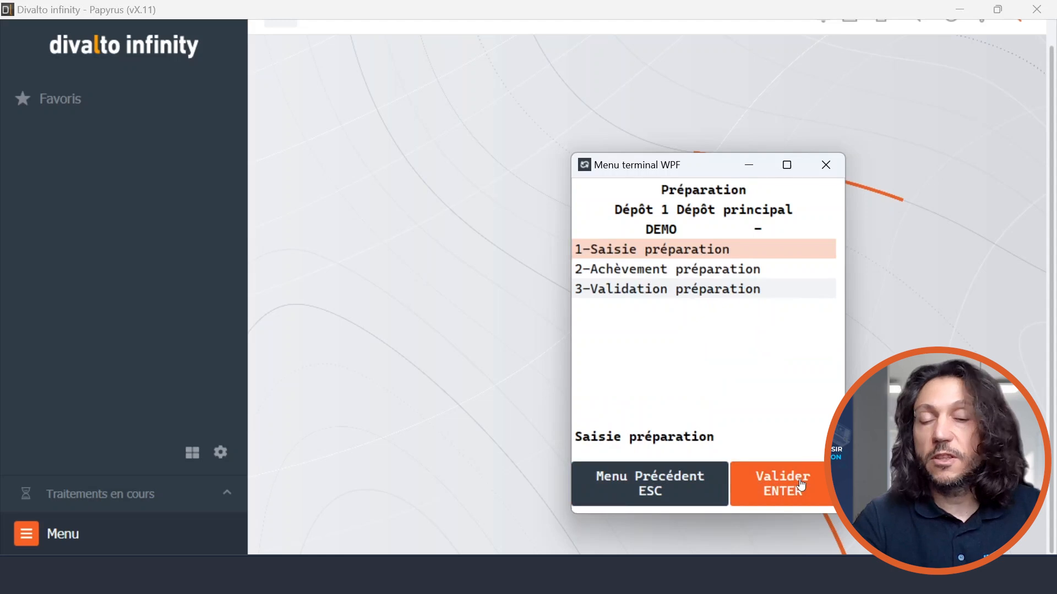
{"action": "left_click", "coordinate": [799, 484]}
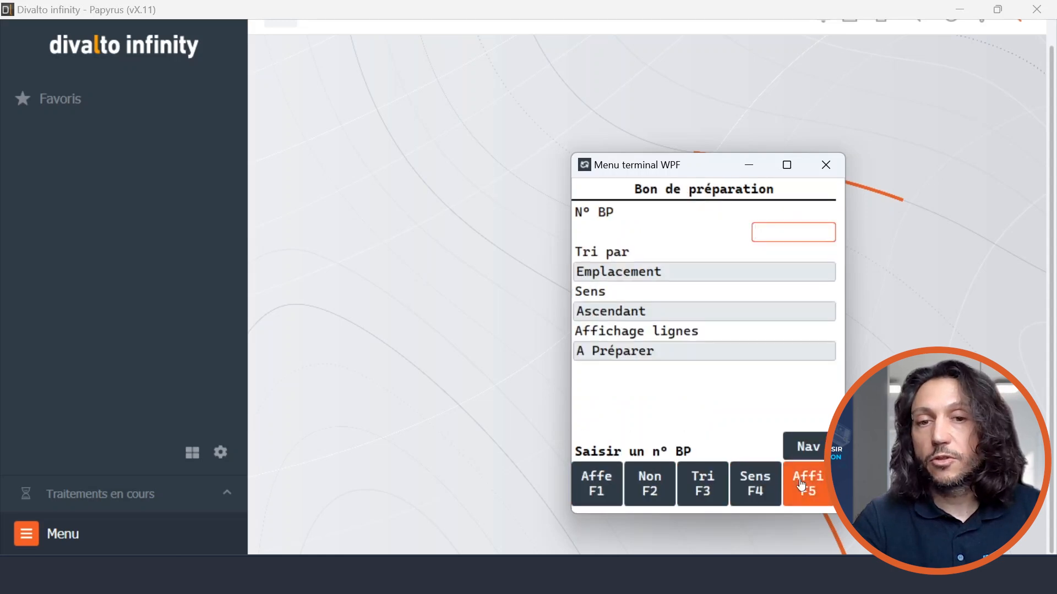
{"action": "key", "text": "F1"}
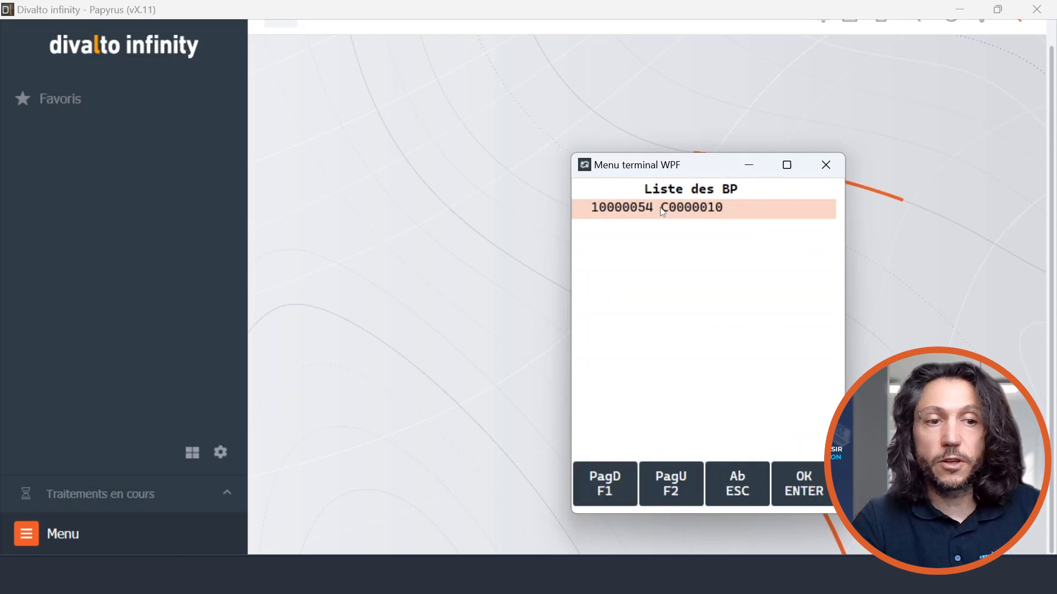
{"action": "left_click", "coordinate": [794, 483]}
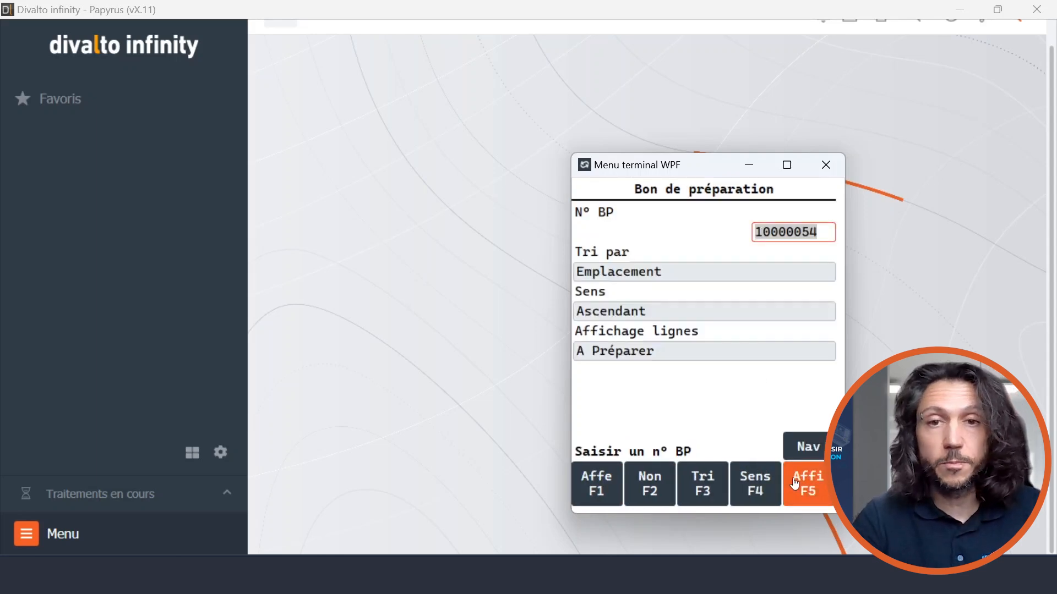
{"action": "key", "text": "Return"}
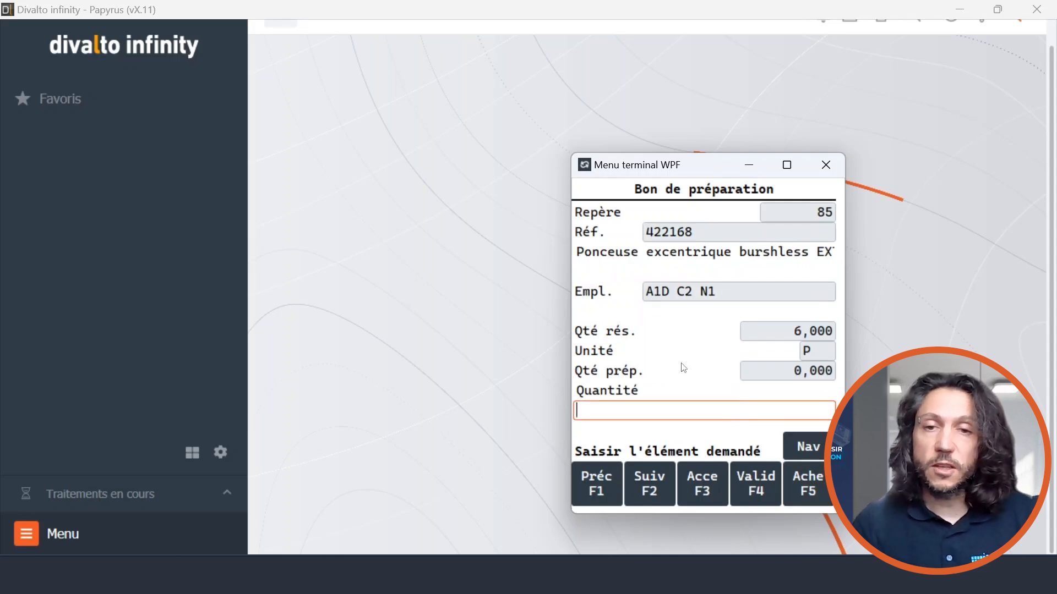
Step: Enter prepared quantities of 6 for article 422168 and 10 for article 423154, and validate the preparation entry
{"action": "type", "text": "6"}
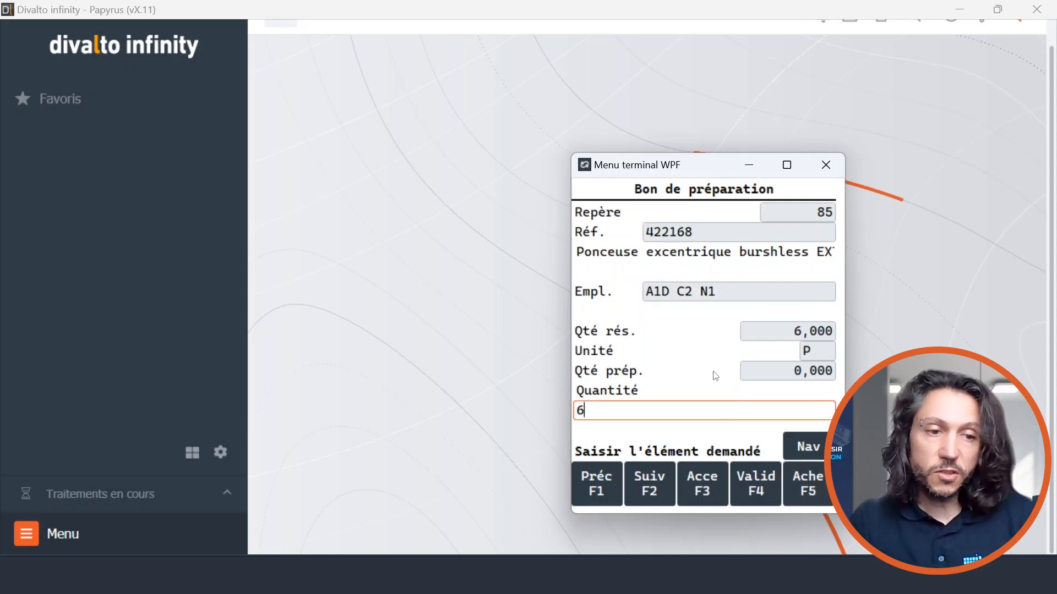
{"action": "key", "text": "Return"}
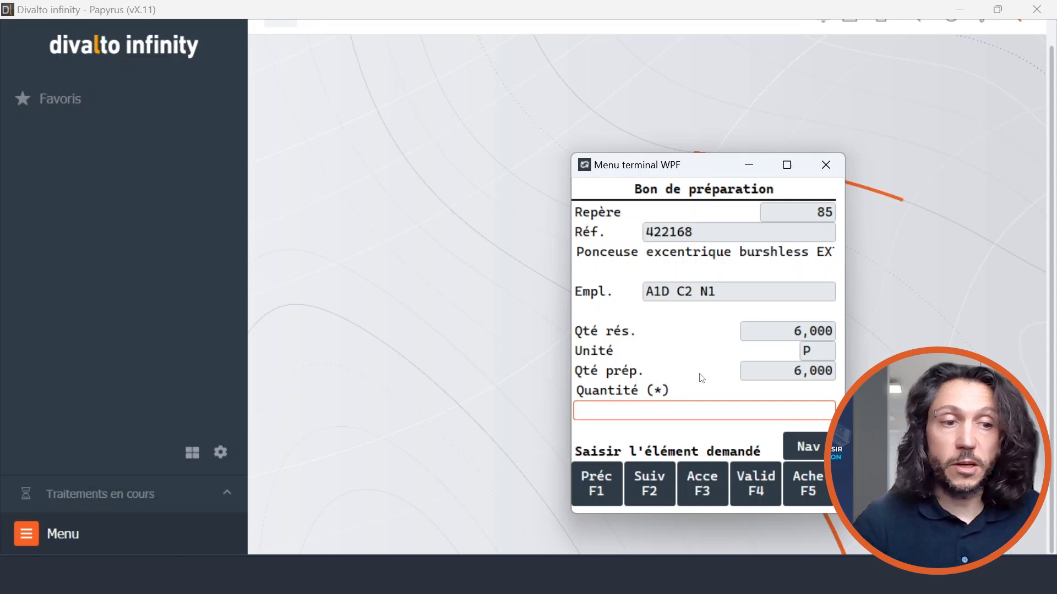
{"action": "left_click", "coordinate": [648, 484]}
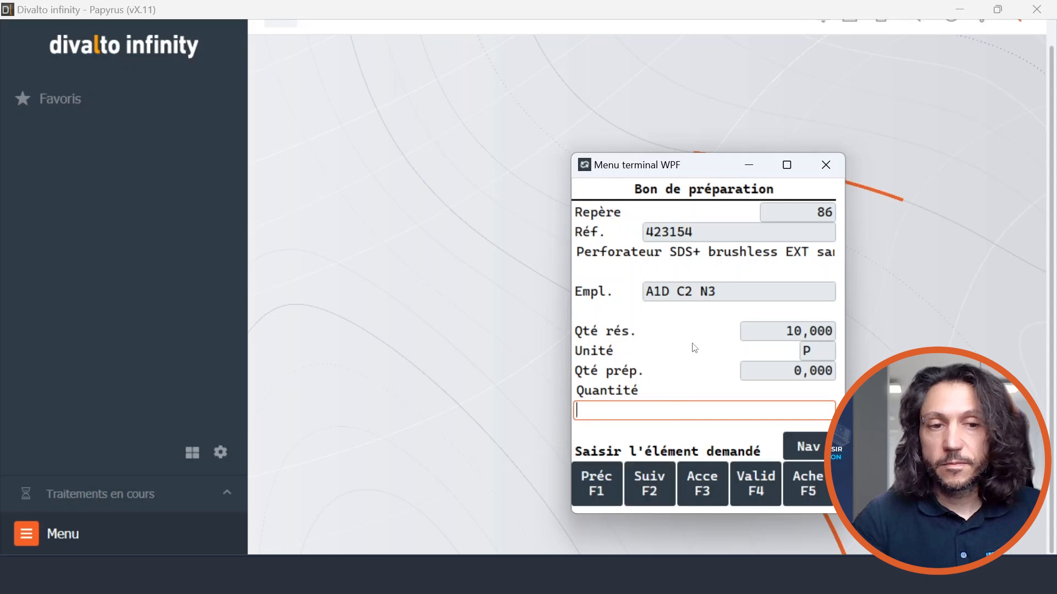
{"action": "type", "text": "10"}
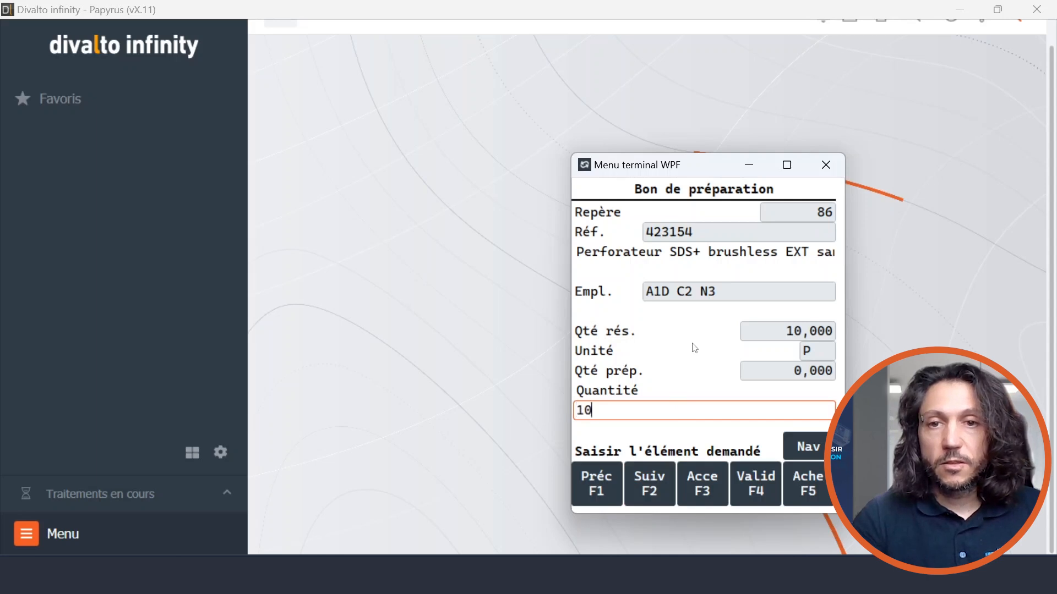
{"action": "key", "text": "Return"}
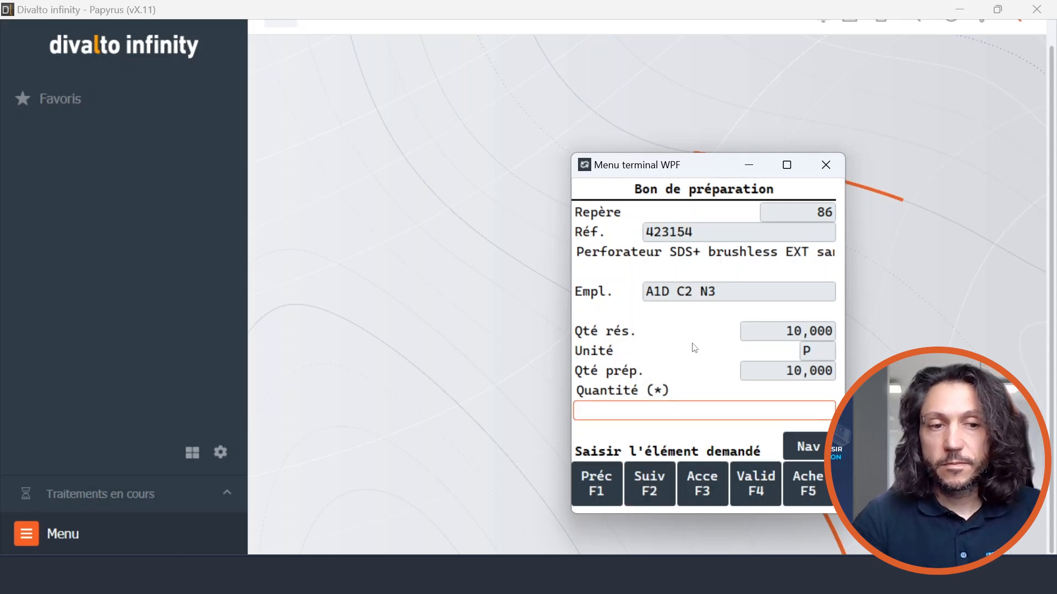
{"action": "left_click", "coordinate": [754, 483]}
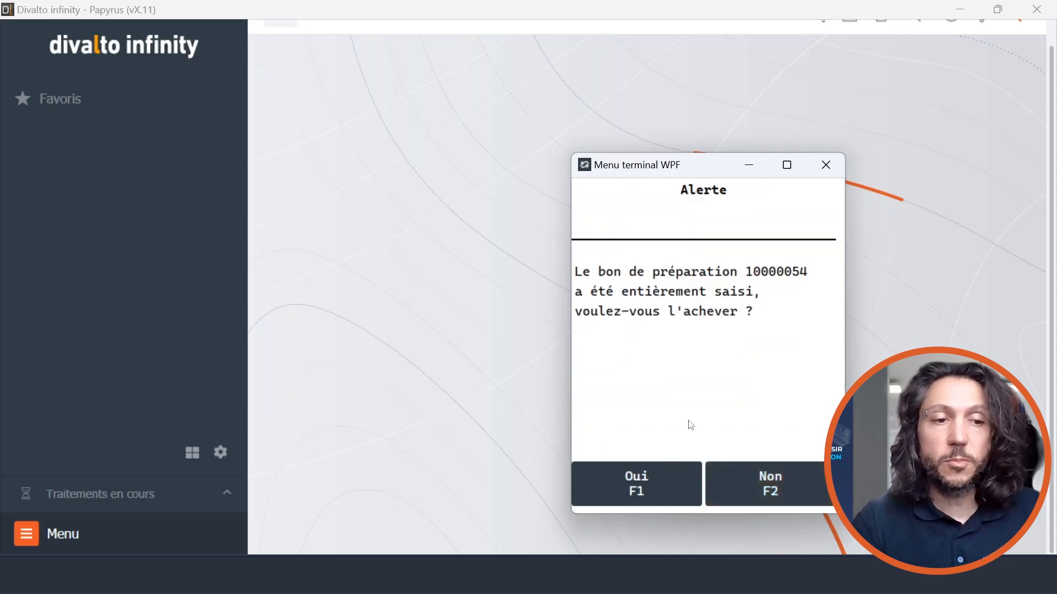
Step: Complete the preparation slip with transport mode CHRO, validate it and acknowledge the validation
{"action": "left_click", "coordinate": [659, 489]}
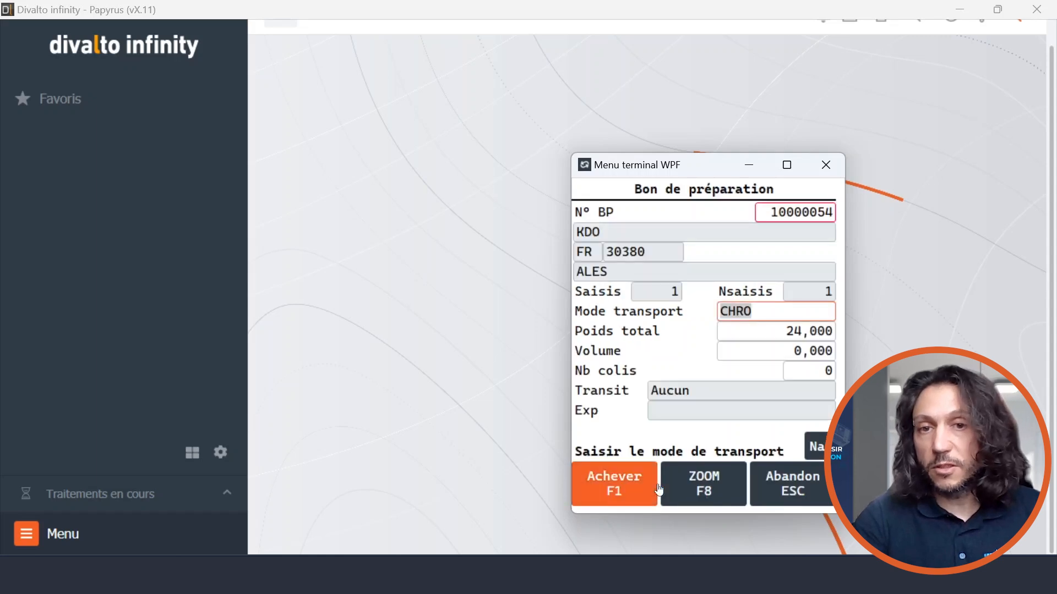
{"action": "left_click", "coordinate": [612, 490]}
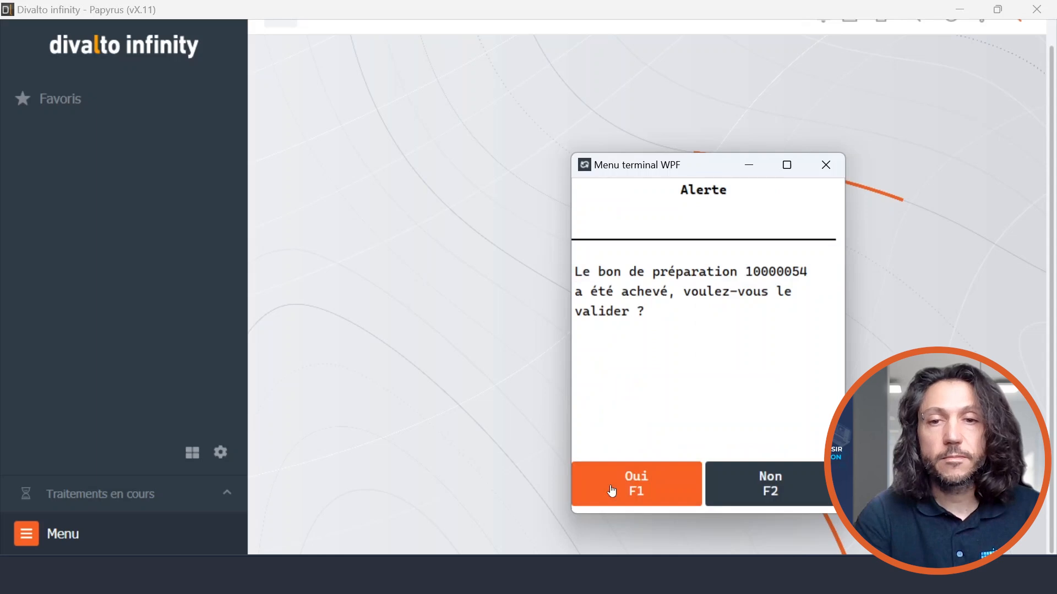
{"action": "left_click", "coordinate": [612, 489]}
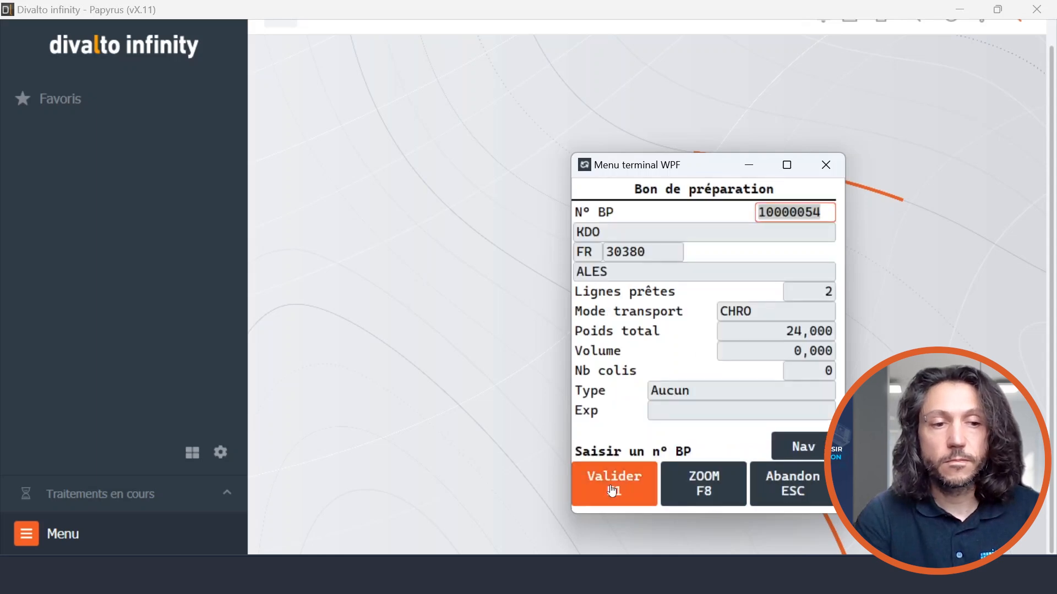
{"action": "left_click", "coordinate": [612, 490]}
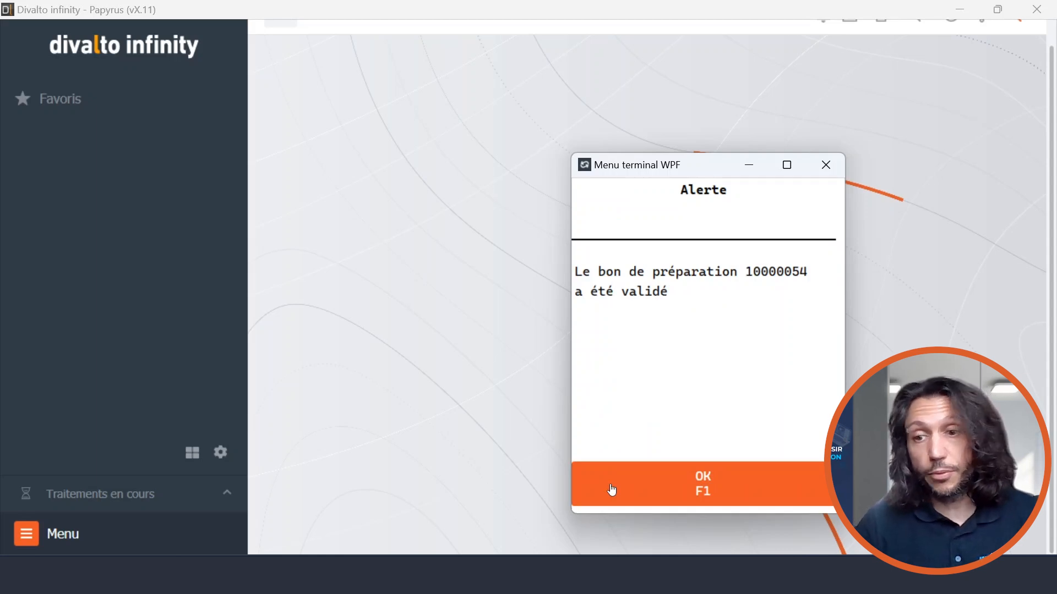
{"action": "left_click", "coordinate": [612, 490]}
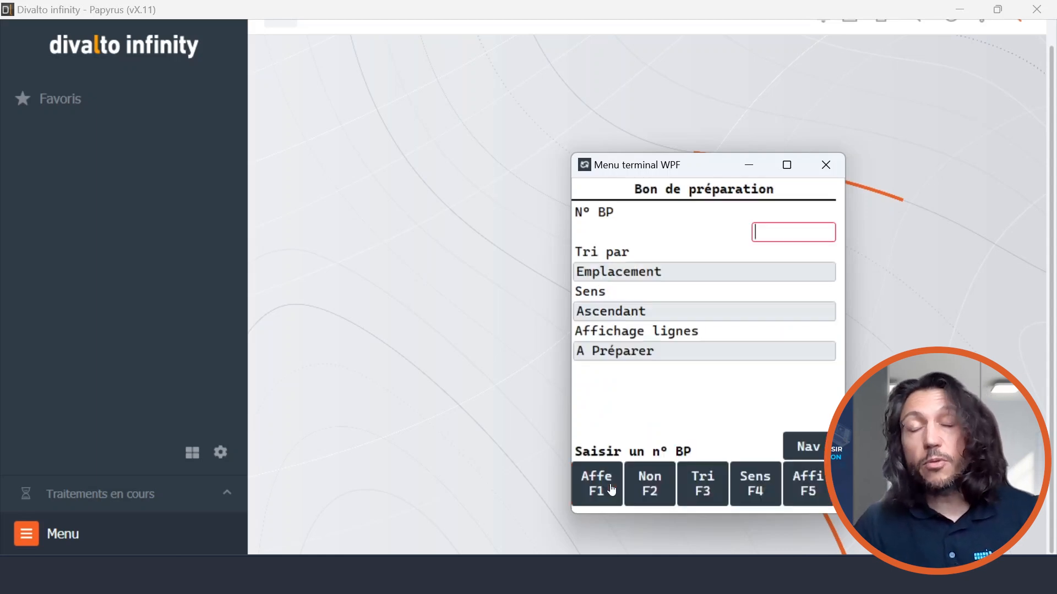